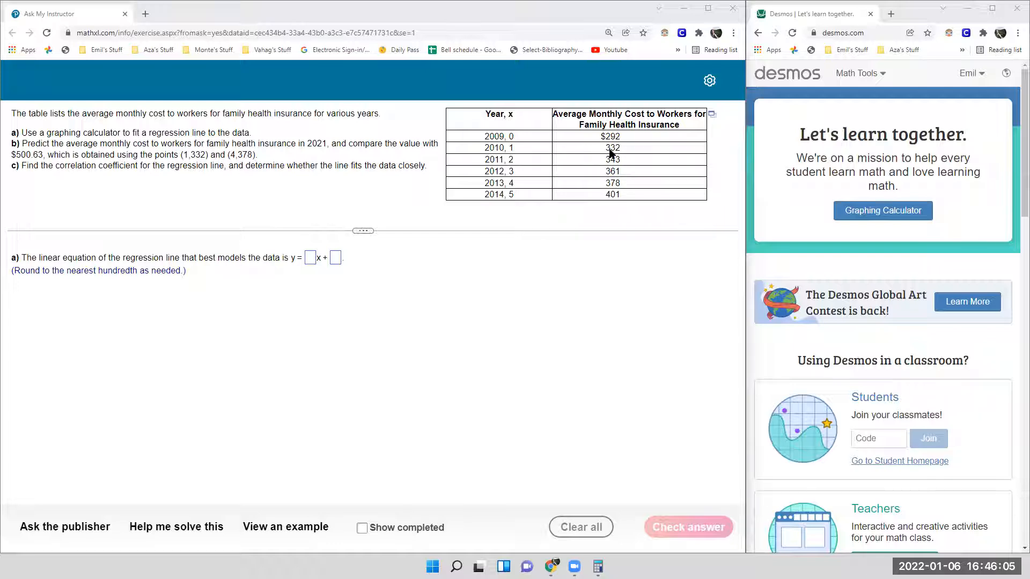
- Examine the x values assigned to the years 2009 to 2014 in the insurance cost table
{"action": "left_click_drag", "start_coordinate": [505, 136], "coordinate": [484, 136]}
{"action": "left_click", "coordinate": [511, 137]}
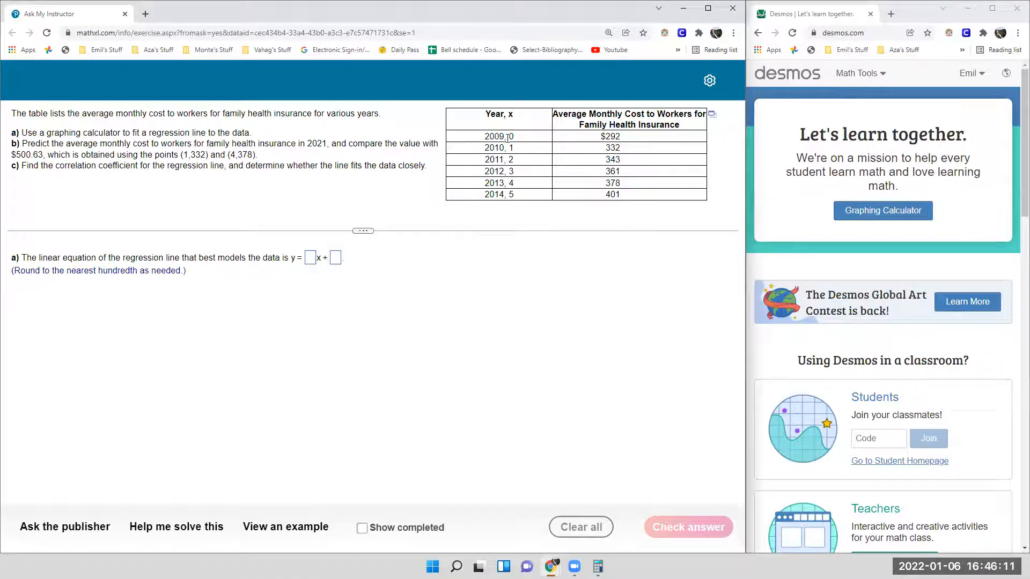
{"action": "mouse_move", "coordinate": [505, 149]}
{"action": "left_mouse_down"}
{"action": "mouse_move", "coordinate": [484, 151]}
{"action": "mouse_move", "coordinate": [515, 151]}
{"action": "left_mouse_up"}
{"action": "left_click", "coordinate": [506, 155]}
{"action": "left_click_drag", "start_coordinate": [507, 194], "coordinate": [485, 195]}
{"action": "left_click", "coordinate": [514, 191]}
- Widen the Desmos window to about half of the screen and open its graphing calculator
{"action": "left_click_drag", "start_coordinate": [747, 264], "coordinate": [514, 313]}
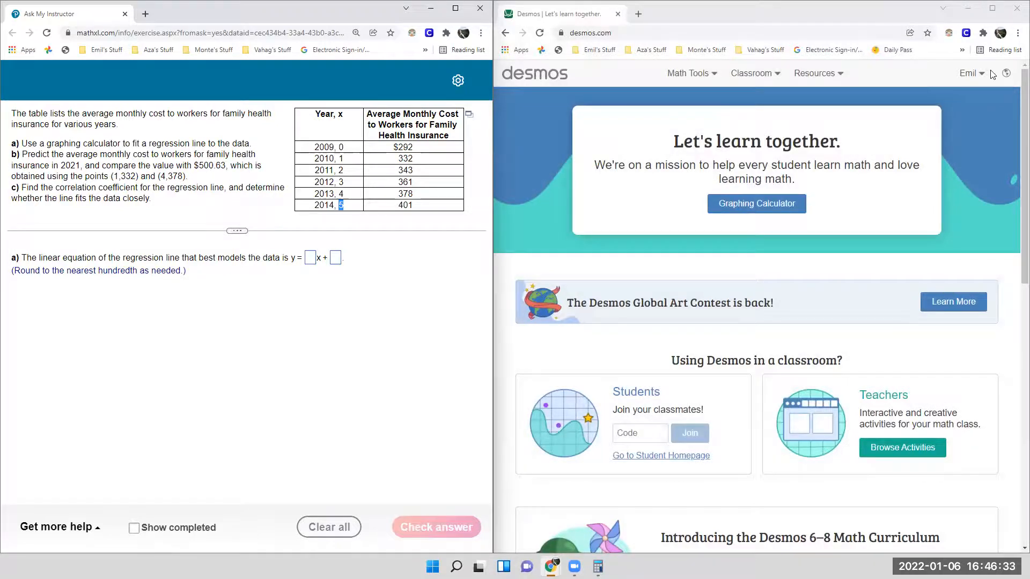
{"action": "left_click", "coordinate": [745, 203]}
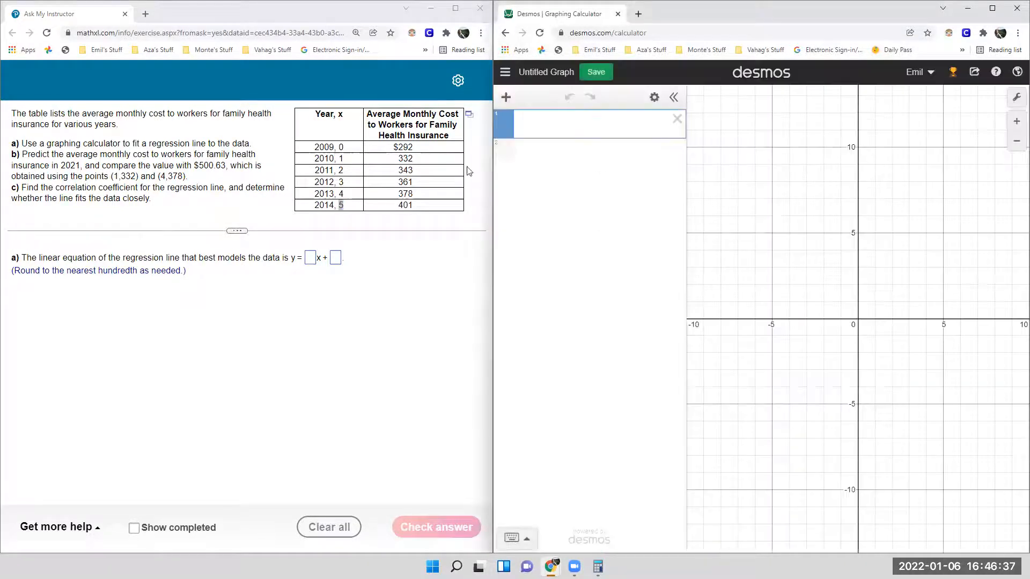
- Save the blank graph under the title "Linear Regression" and return to the graphing view
{"action": "left_click", "coordinate": [526, 73]}
{"action": "left_click", "coordinate": [507, 73]}
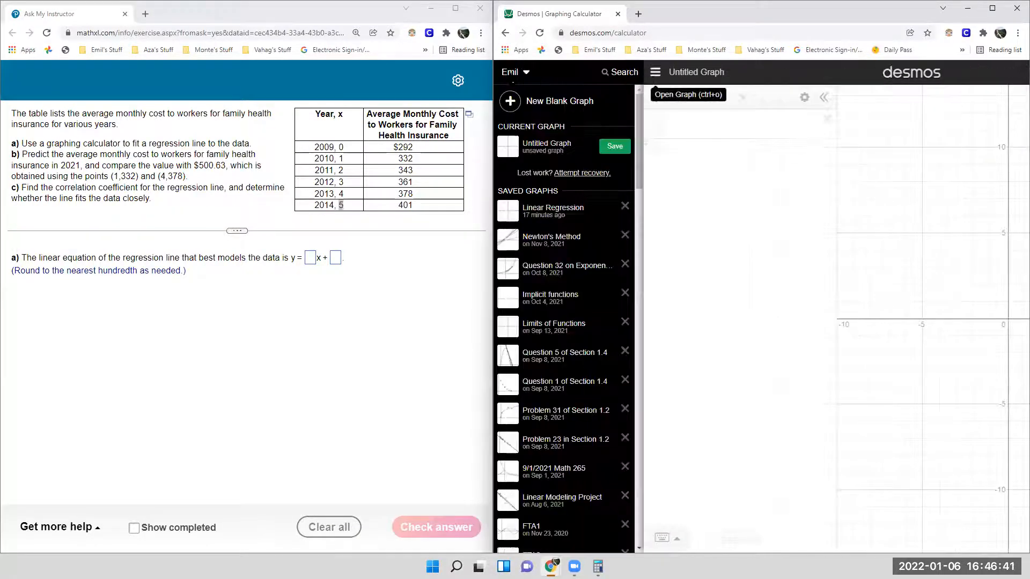
{"action": "left_click", "coordinate": [613, 146]}
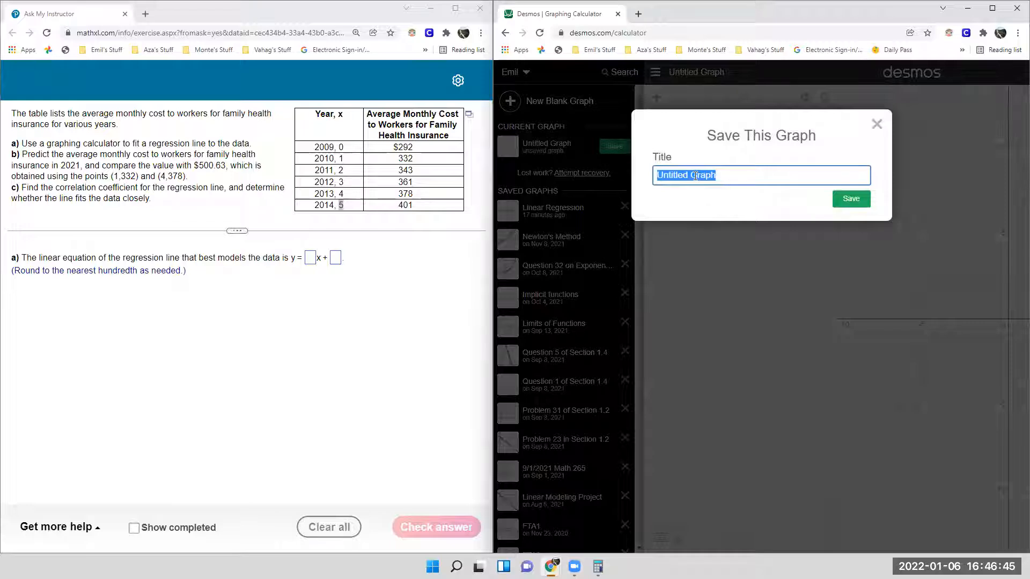
{"action": "type", "text": "Linear Regression"}
{"action": "left_click", "coordinate": [849, 199]}
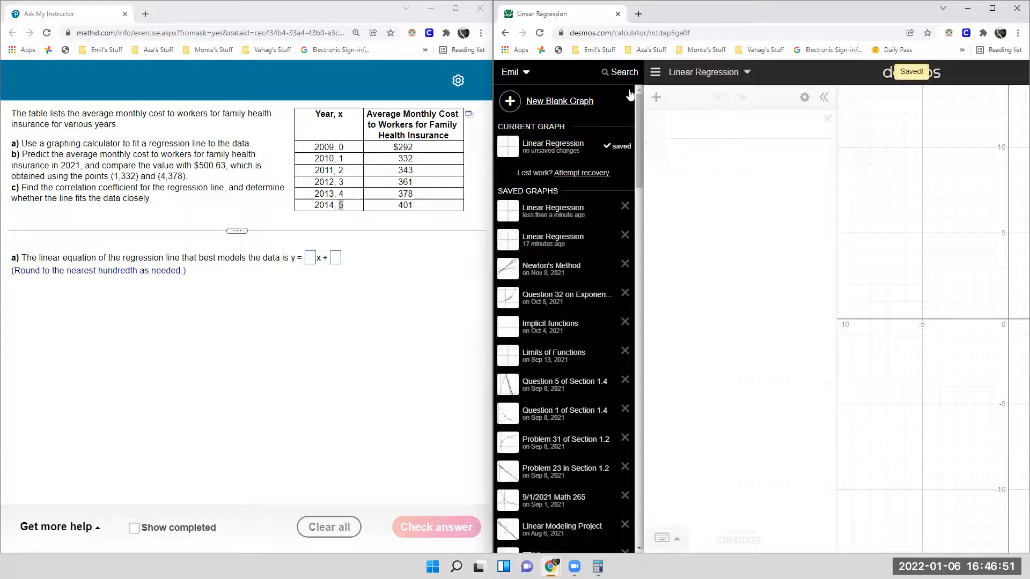
{"action": "left_click", "coordinate": [657, 72]}
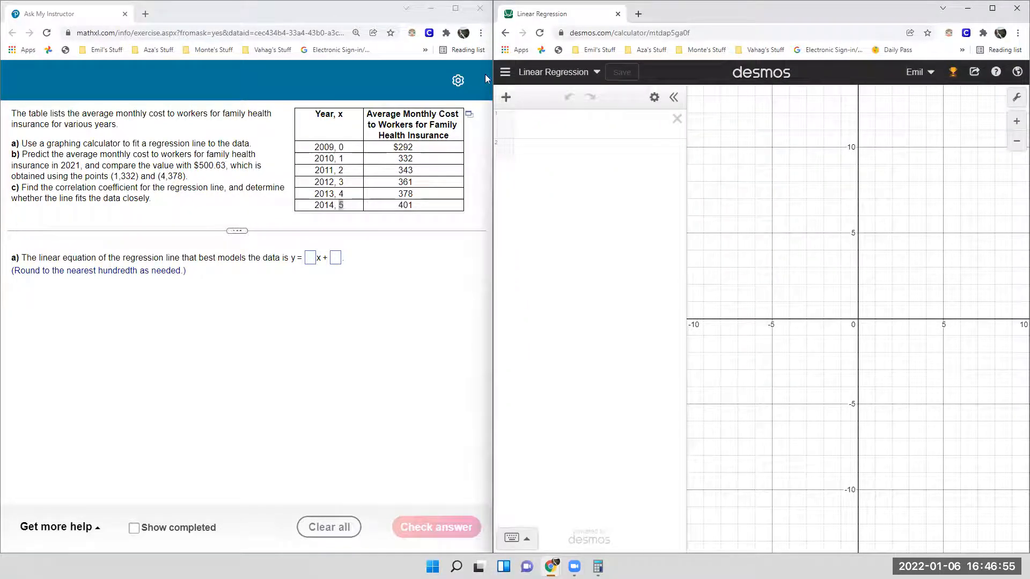
{"action": "left_click", "coordinate": [505, 71]}
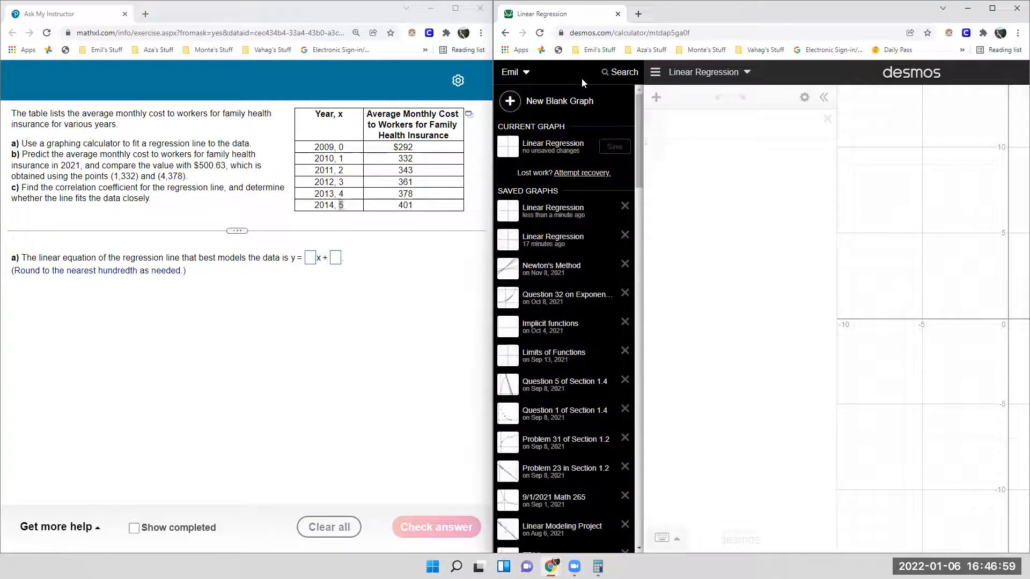
{"action": "left_click", "coordinate": [655, 72]}
- Insert a table and enter the first three data points: (0, 292), (1, 332) and (2, 343)
{"action": "left_click", "coordinate": [506, 97]}
{"action": "left_click", "coordinate": [523, 177]}
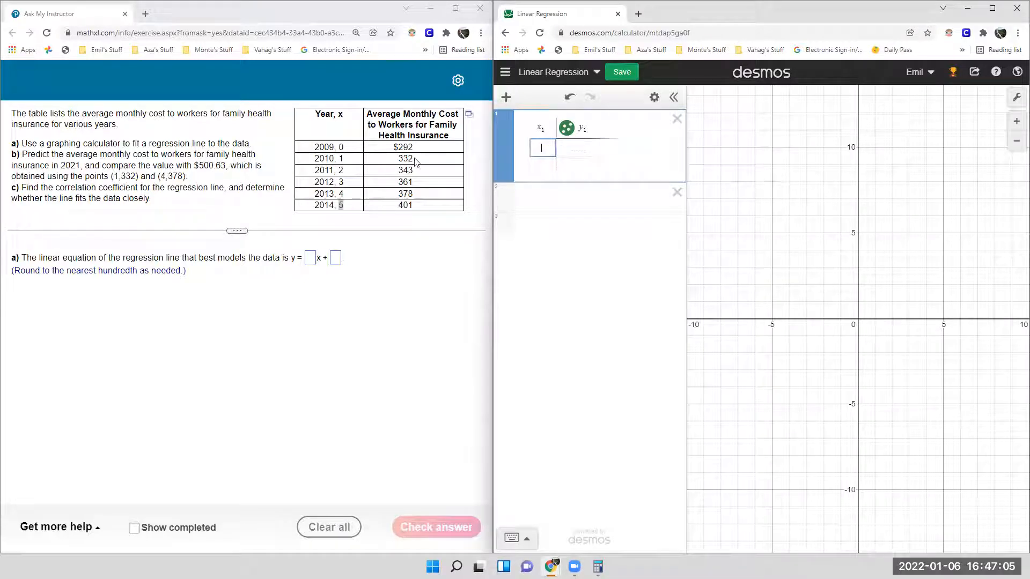
{"action": "type", "text": "0"}
{"action": "left_click", "coordinate": [601, 147]}
{"action": "type", "text": "292"}
{"action": "key", "text": "Return"}
{"action": "type", "text": "1"}
{"action": "key", "text": "Tab"}
{"action": "type", "text": "332"}
{"action": "key", "text": "Return"}
{"action": "type", "text": "2"}
{"action": "key", "text": "Tab"}
{"action": "type", "text": "343"}
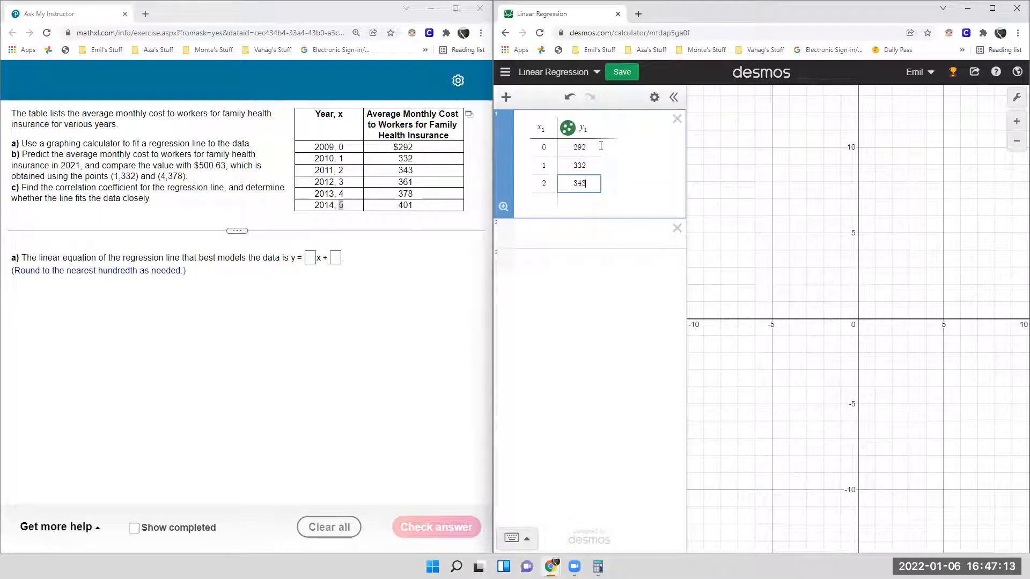
- Add the remaining data points (3, 361), (4, 378) and (5, 401) to the table
{"action": "key", "text": "Return"}
{"action": "type", "text": "3"}
{"action": "key", "text": "Tab"}
{"action": "type", "text": "361"}
{"action": "key", "text": "Return"}
{"action": "type", "text": "4"}
{"action": "key", "text": "Tab"}
{"action": "type", "text": "378"}
{"action": "key", "text": "Return"}
{"action": "type", "text": "5"}
{"action": "key", "text": "Tab"}
{"action": "type", "text": "401"}
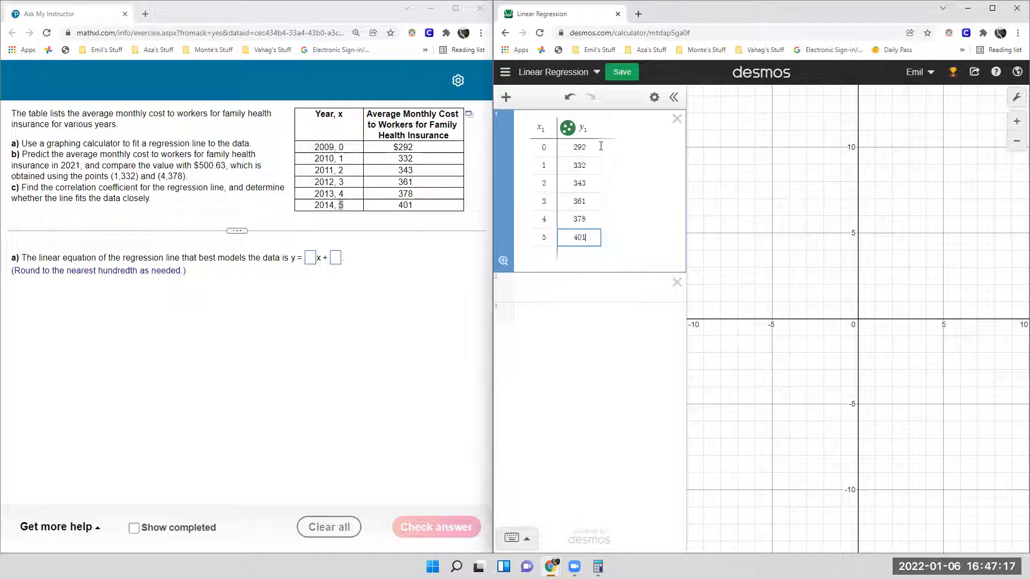
- Set the graph's y-axis range from 250 to 410 to bring the data points into view
{"action": "left_click_drag", "start_coordinate": [885, 313], "coordinate": [863, 362]}
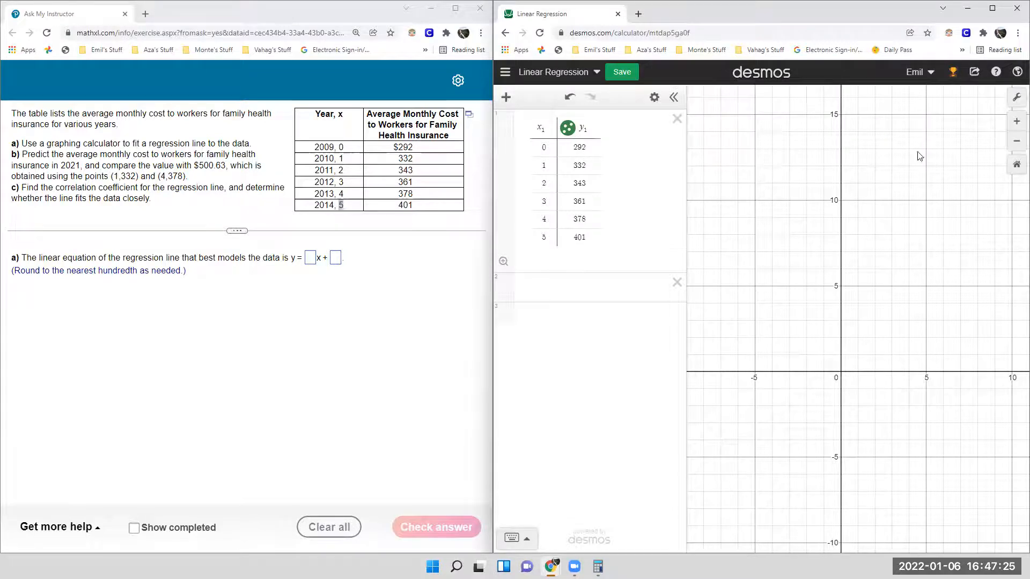
{"action": "left_click_drag", "start_coordinate": [841, 281], "coordinate": [821, 306]}
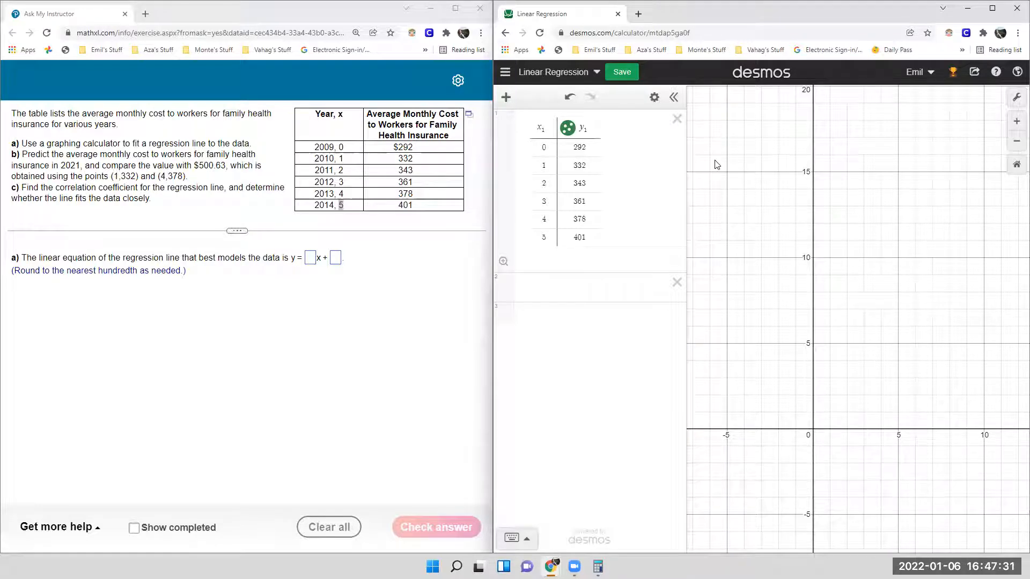
{"action": "left_click", "coordinate": [674, 97]}
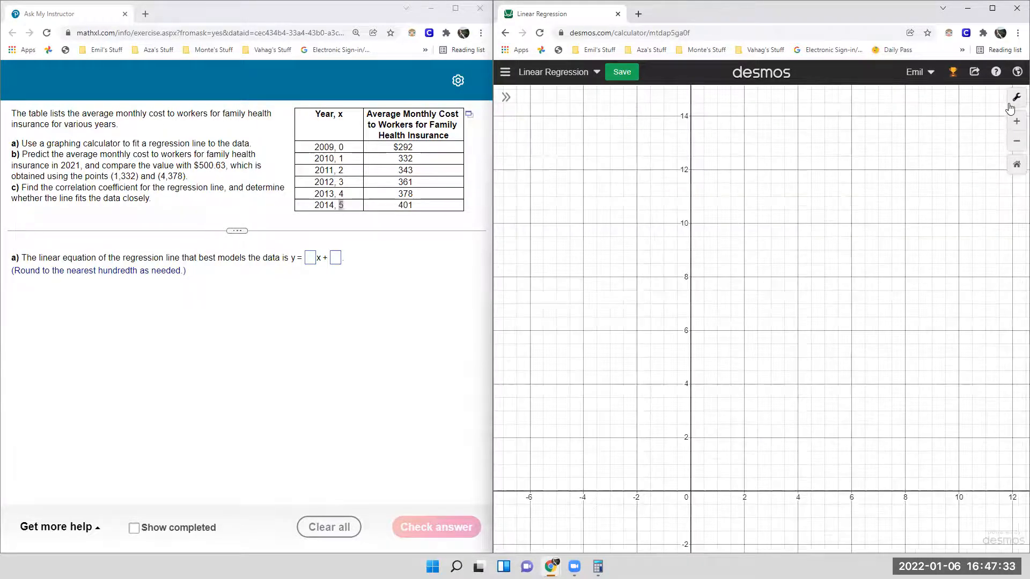
{"action": "left_click", "coordinate": [1014, 99]}
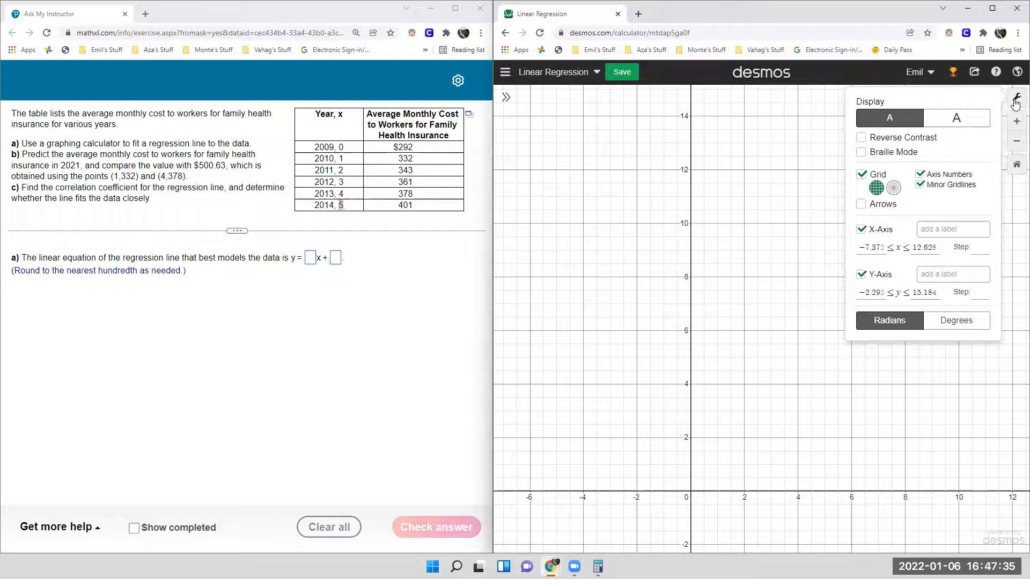
{"action": "left_click_drag", "start_coordinate": [887, 290], "coordinate": [832, 295]}
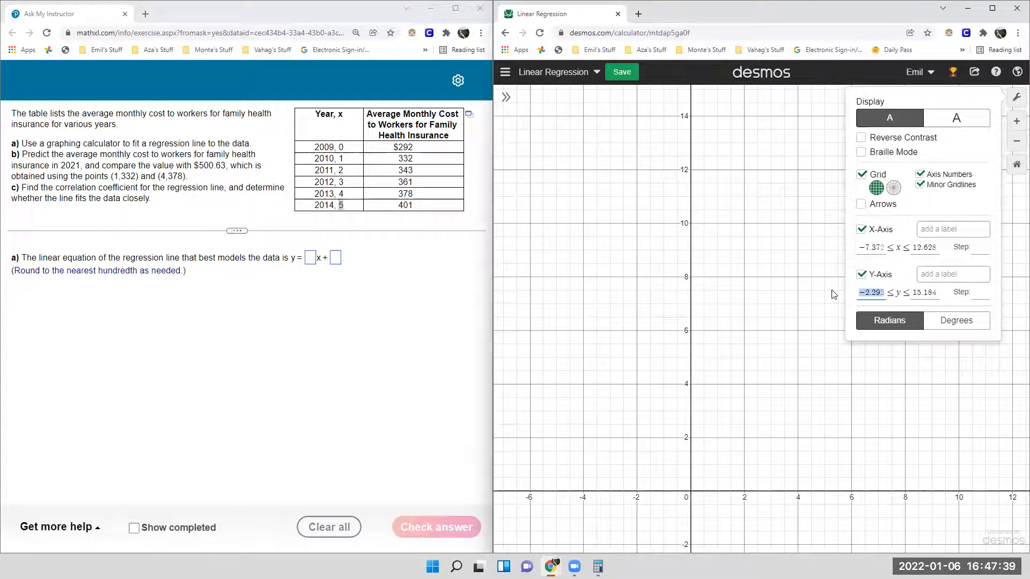
{"action": "type", "text": "250"}
{"action": "key", "text": "Tab"}
{"action": "type", "text": "410"}
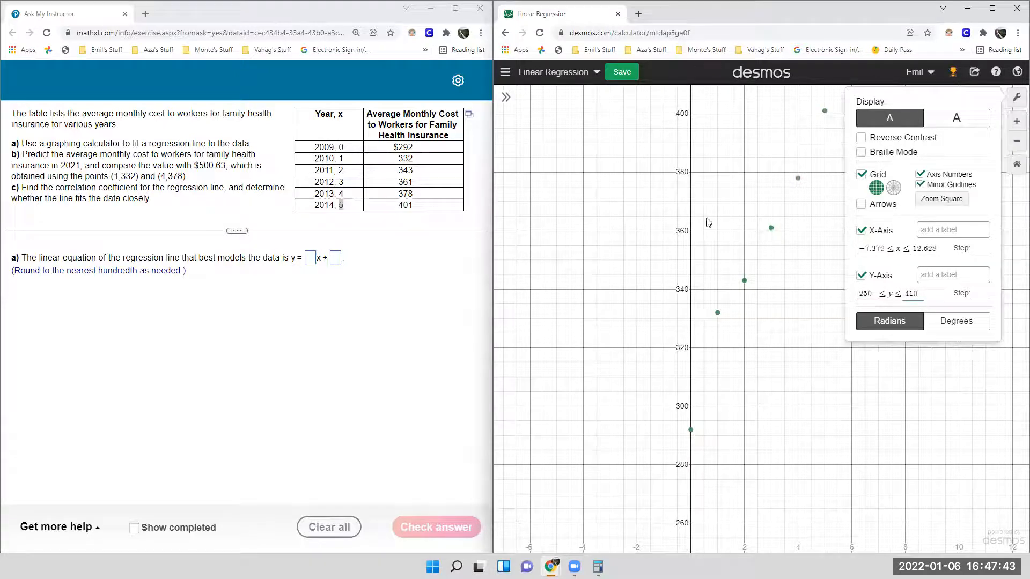
{"action": "left_click", "coordinate": [793, 332]}
{"action": "left_click_drag", "start_coordinate": [788, 348], "coordinate": [777, 357]}
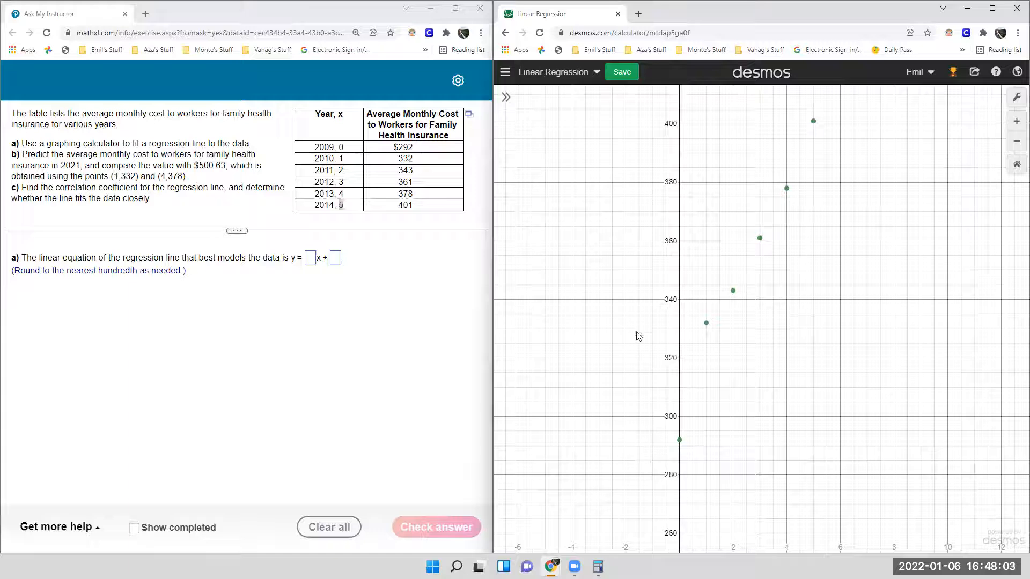
- Restore the expression list and enter the linear regression y1 ~ mx1 + b below the table
{"action": "left_click", "coordinate": [506, 98]}
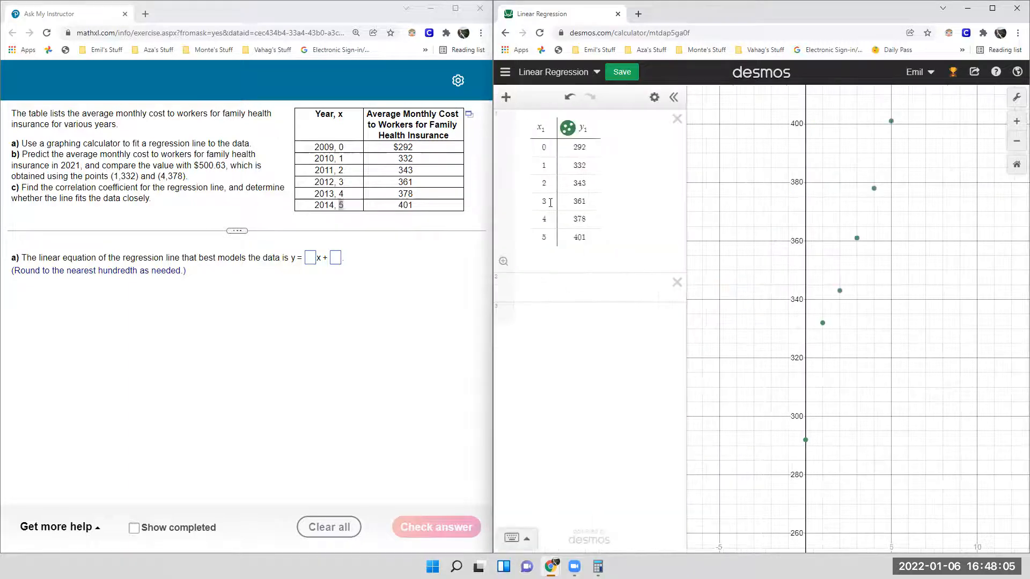
{"action": "left_click", "coordinate": [559, 301]}
{"action": "type", "text": "y1 ~ "}
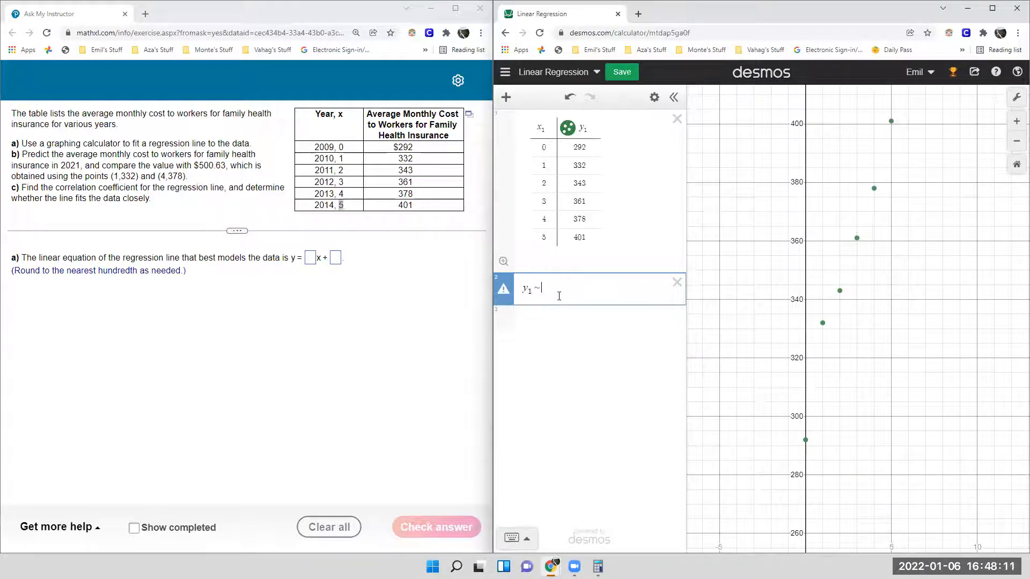
{"action": "type", "text": "mx1 + b"}
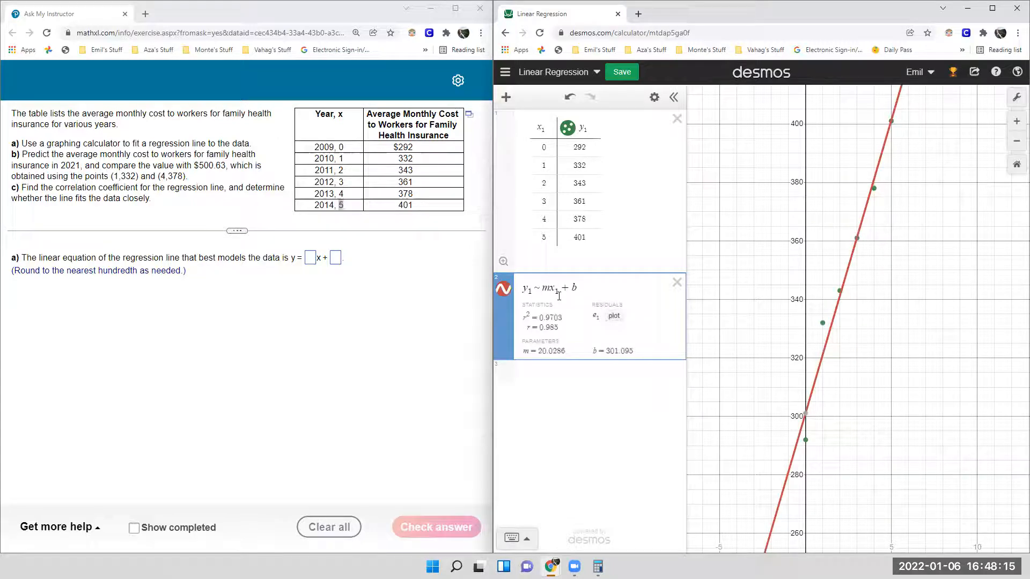
- Compare the table's x1 and y1 headings with the regression formula's terms and examine its fitted parameters
{"action": "left_click", "coordinate": [551, 132]}
{"action": "double_click", "coordinate": [577, 129]}
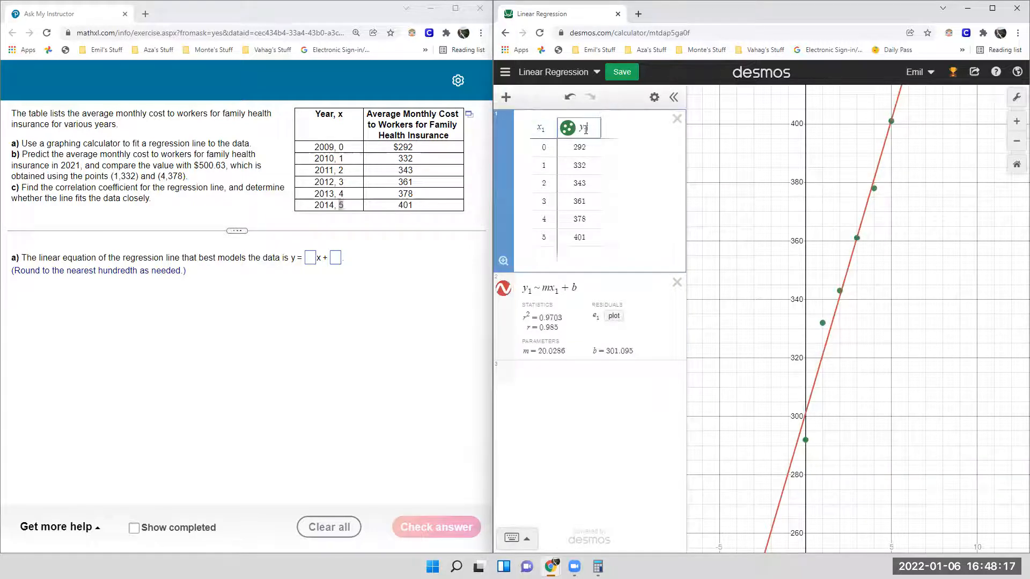
{"action": "double_click", "coordinate": [525, 291]}
{"action": "left_click", "coordinate": [551, 288]}
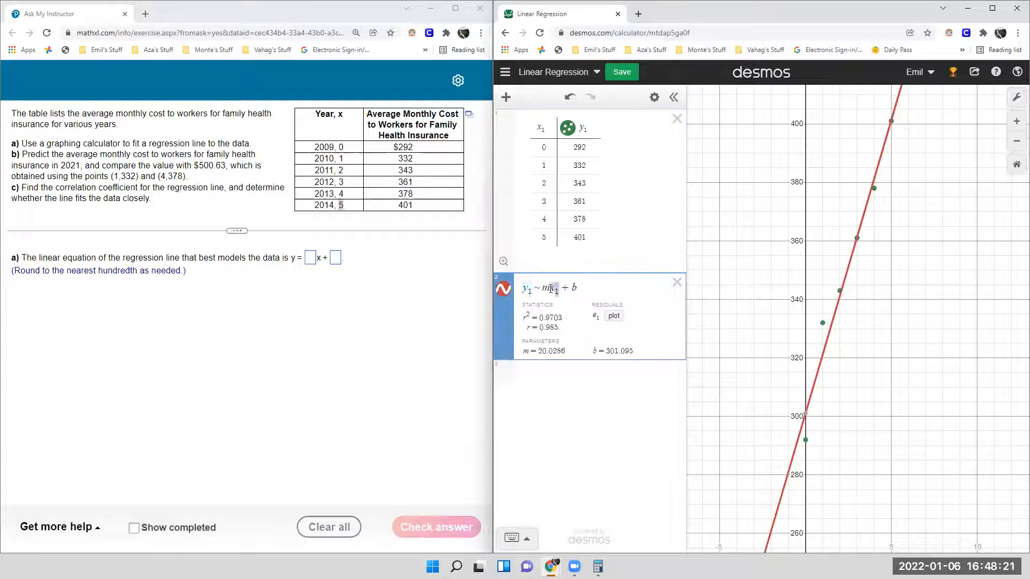
{"action": "left_click", "coordinate": [543, 289]}
{"action": "double_click", "coordinate": [546, 289]}
{"action": "left_click", "coordinate": [575, 289]}
{"action": "double_click", "coordinate": [553, 290]}
{"action": "left_click", "coordinate": [548, 126]}
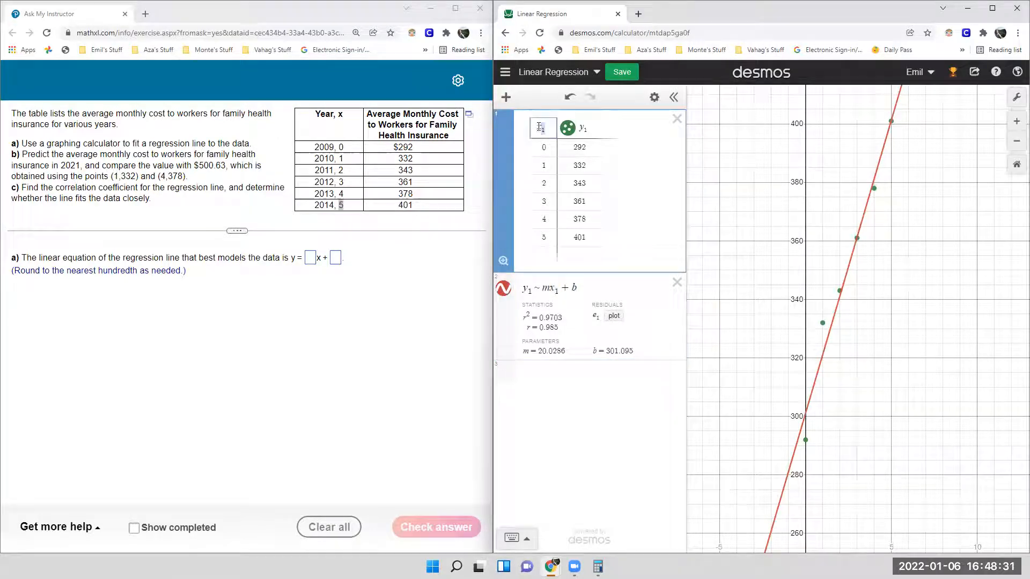
{"action": "double_click", "coordinate": [581, 133]}
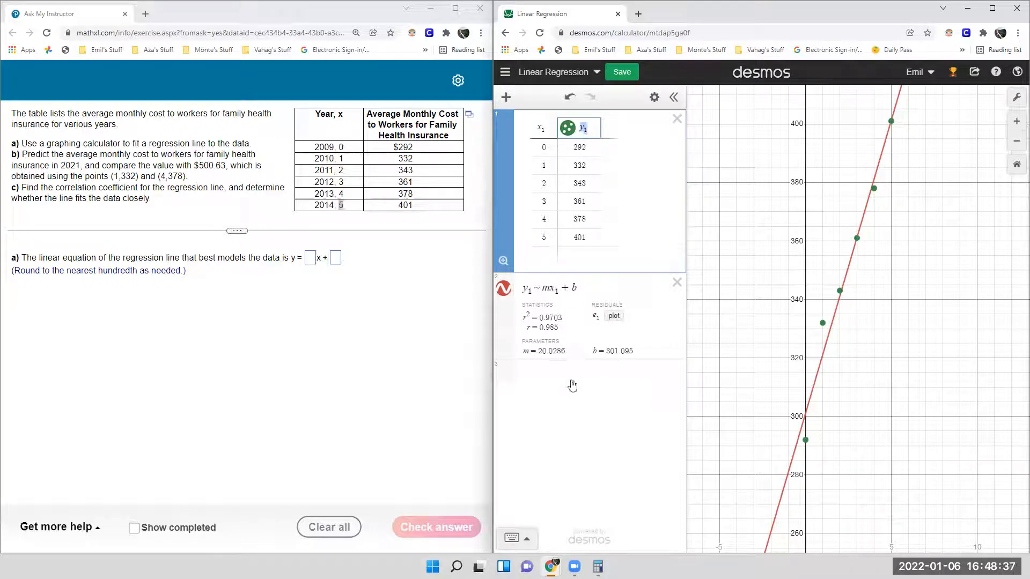
{"action": "left_click", "coordinate": [541, 351]}
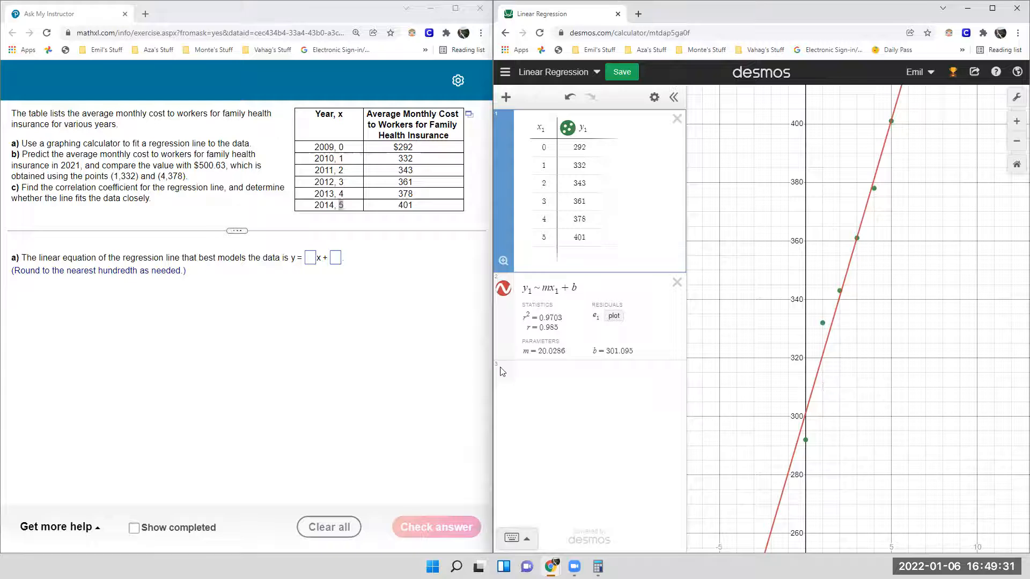
- Answer part a with the regression equation y = 20.03x + 301.1 and submit it for checking
{"action": "left_click", "coordinate": [311, 259]}
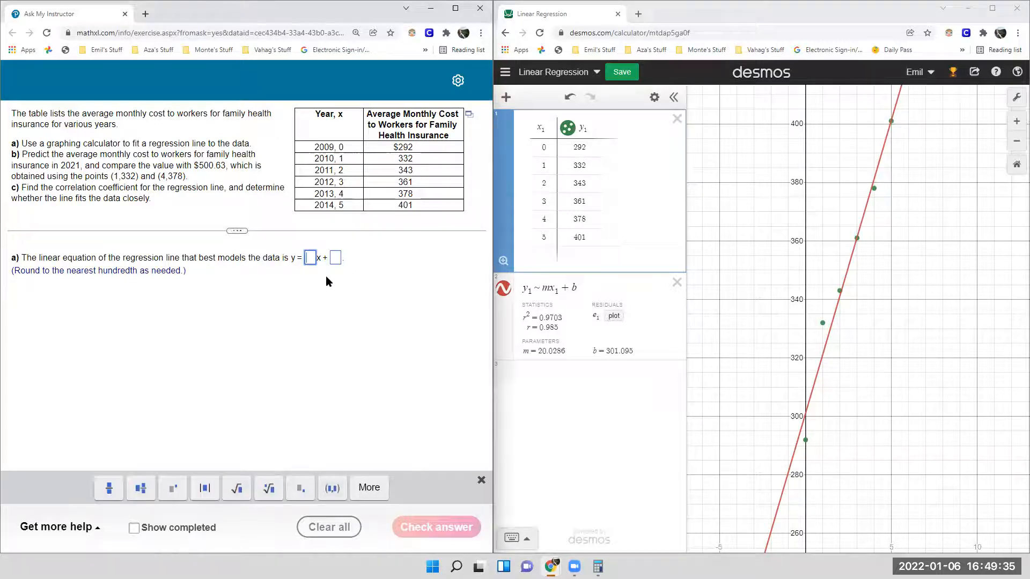
{"action": "type", "text": "20."}
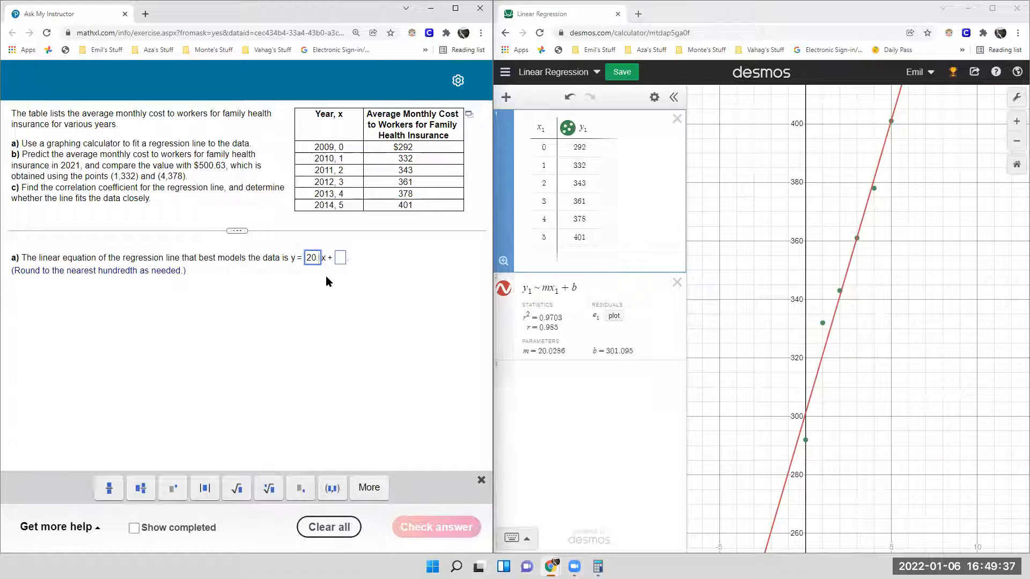
{"action": "type", "text": "02"}
{"action": "key", "text": "BackSpace"}
{"action": "type", "text": "3"}
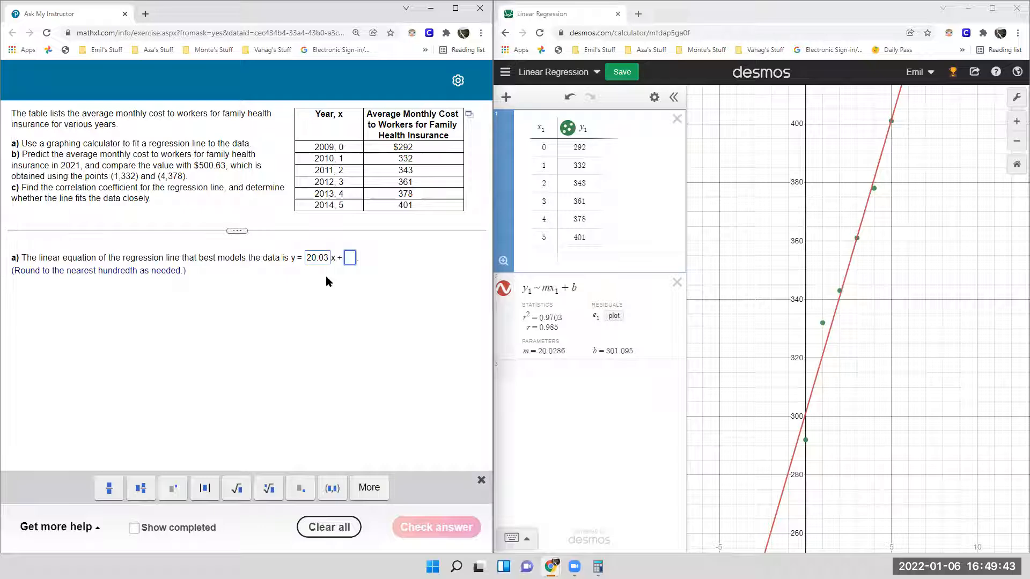
{"action": "type", "text": "301.1"}
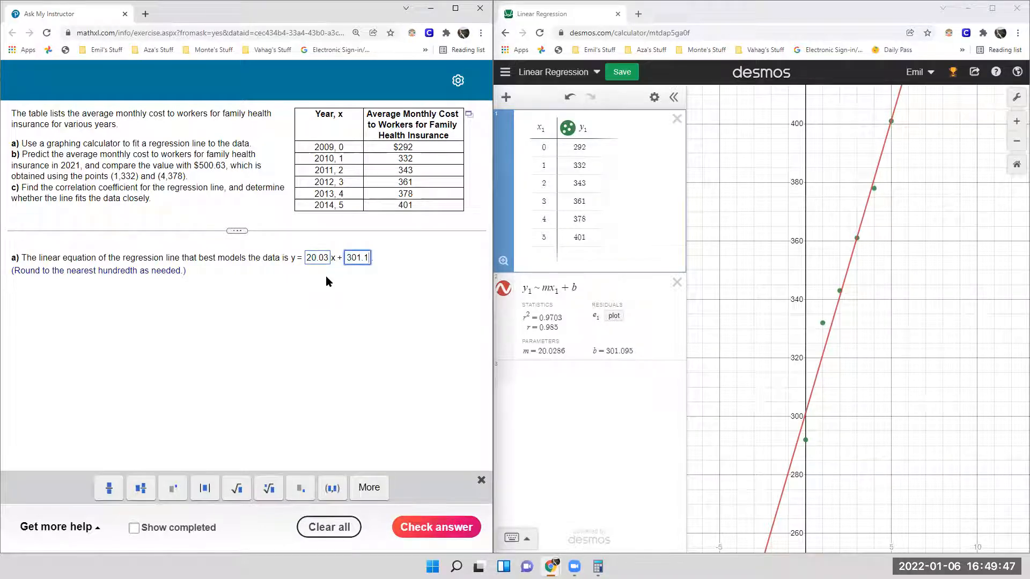
{"action": "left_click", "coordinate": [427, 524]}
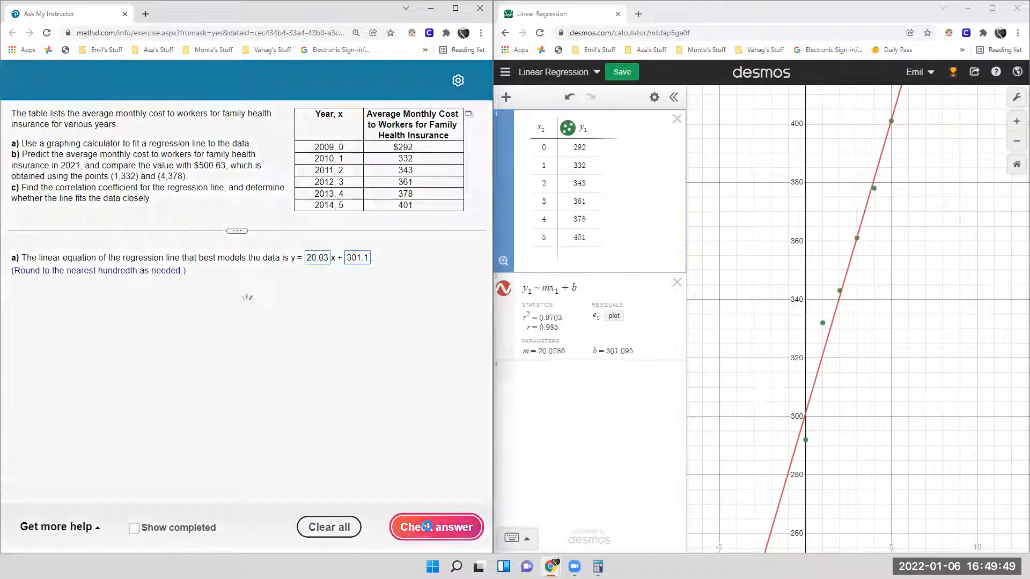
{"action": "left_click", "coordinate": [255, 331]}
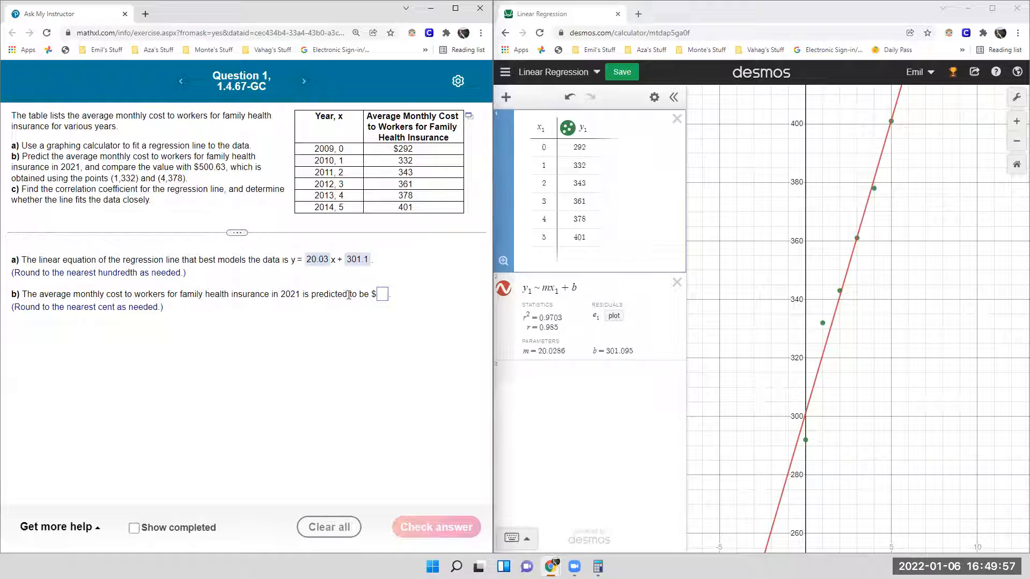
- Switch to the Windows Calculator and compute 2021 - 2009 to get the x value for part b
{"action": "left_click_drag", "start_coordinate": [304, 296], "coordinate": [300, 298]}
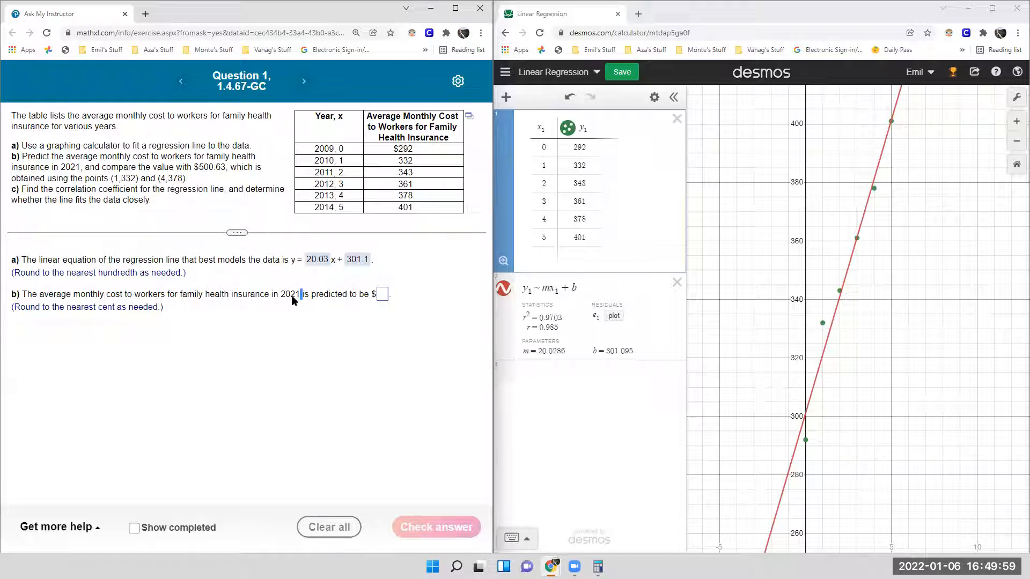
{"action": "left_click", "coordinate": [333, 261]}
{"action": "left_click", "coordinate": [597, 567]}
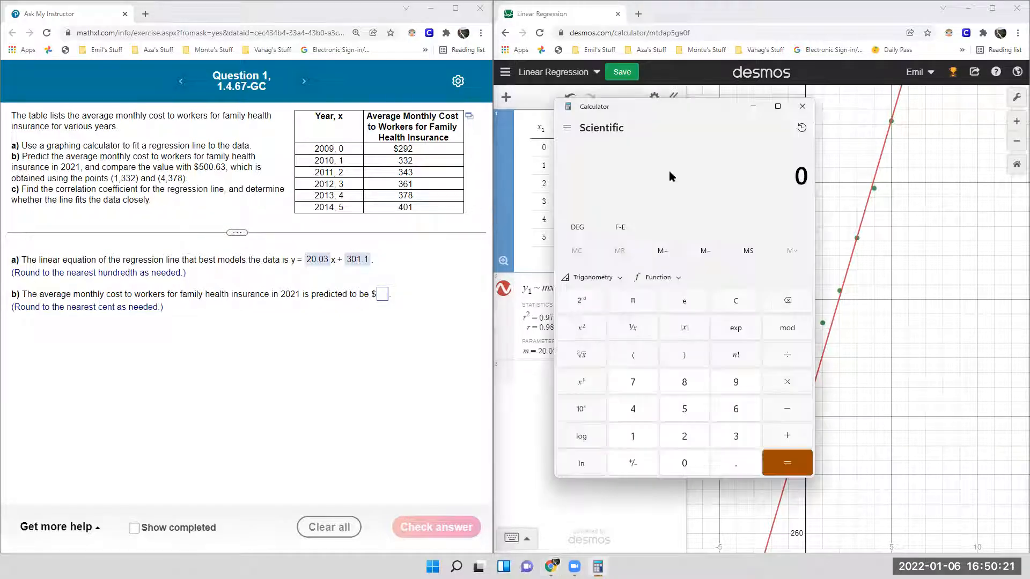
{"action": "type", "text": "202"}
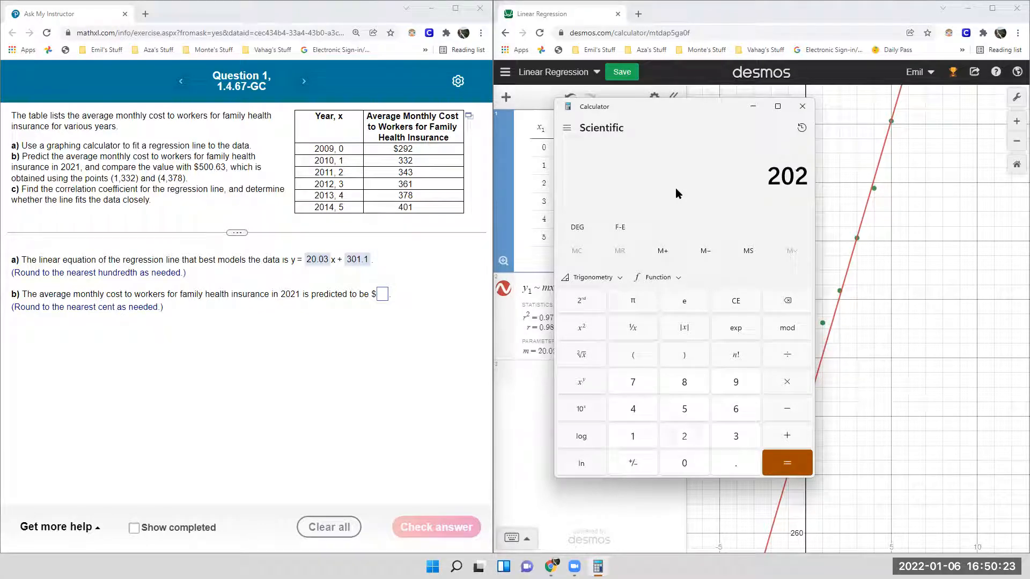
{"action": "type", "text": "1 - 2009"}
{"action": "key", "text": "Return"}
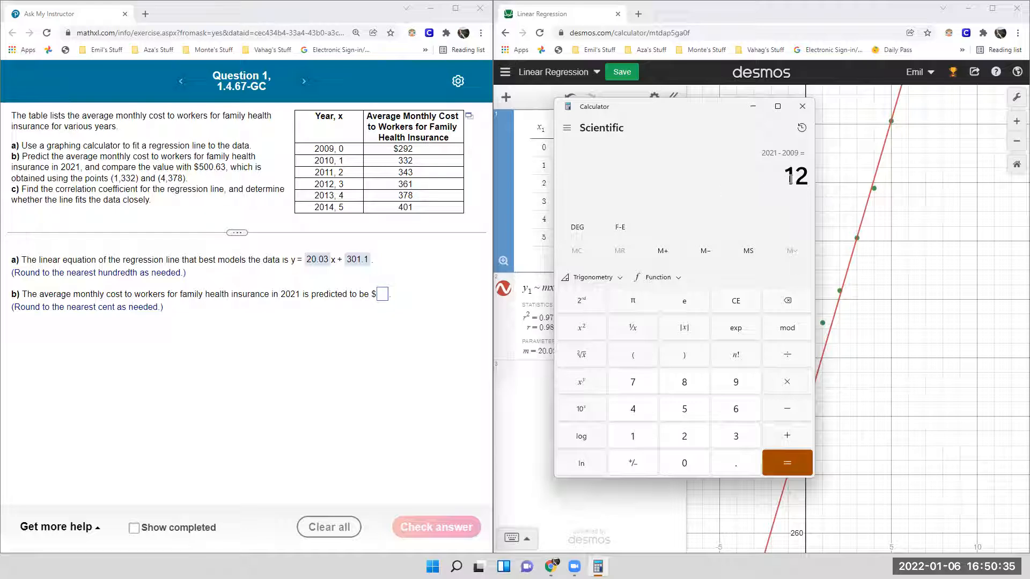
- Clear the calculator and compute 20.03 × 12 + 301.1 to predict the 2021 monthly cost
{"action": "left_click_drag", "start_coordinate": [786, 180], "coordinate": [808, 176]}
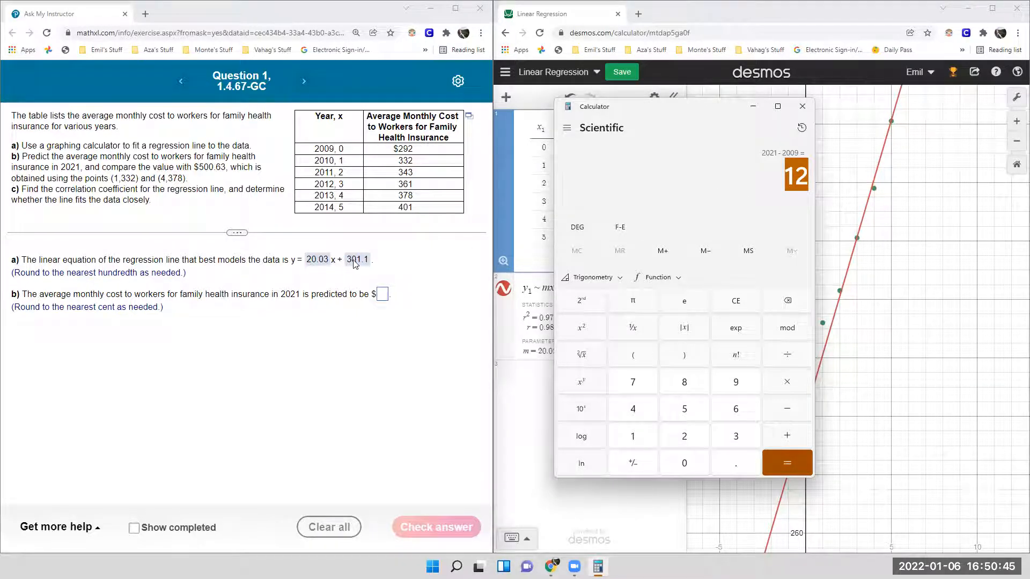
{"action": "left_click", "coordinate": [666, 218]}
{"action": "key", "text": "Escape"}
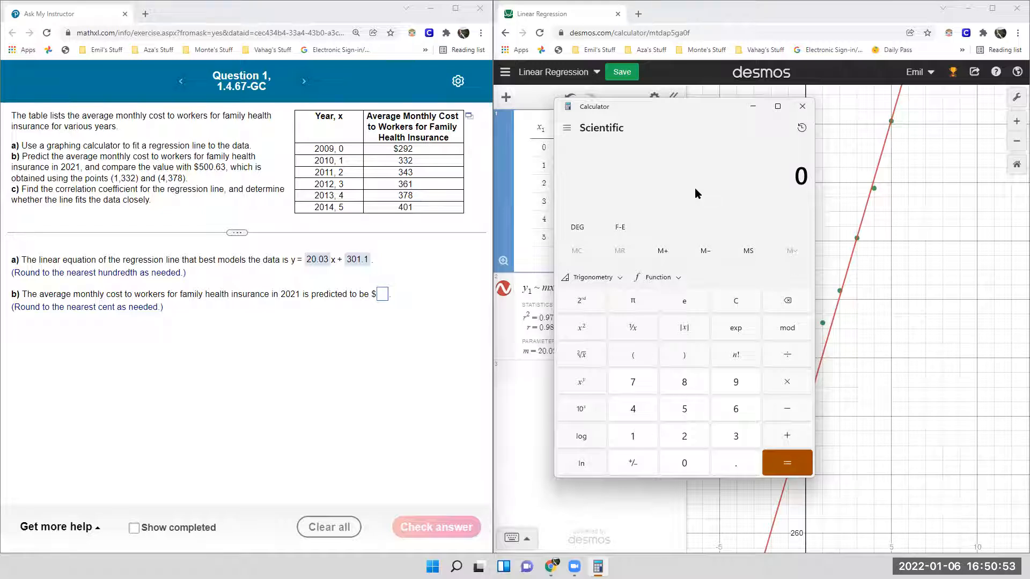
{"action": "type", "text": "20.03"}
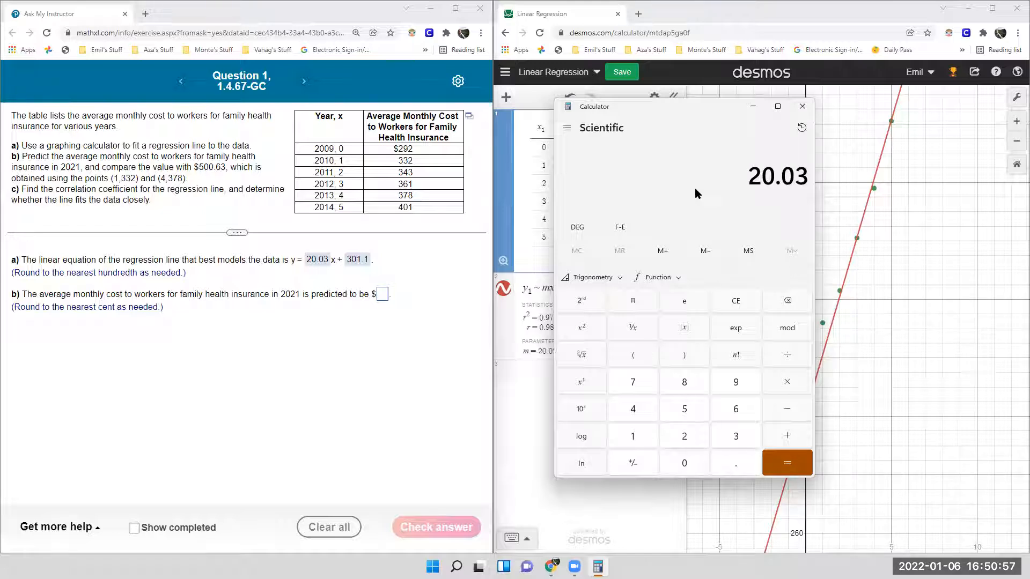
{"action": "type", "text": "*12"}
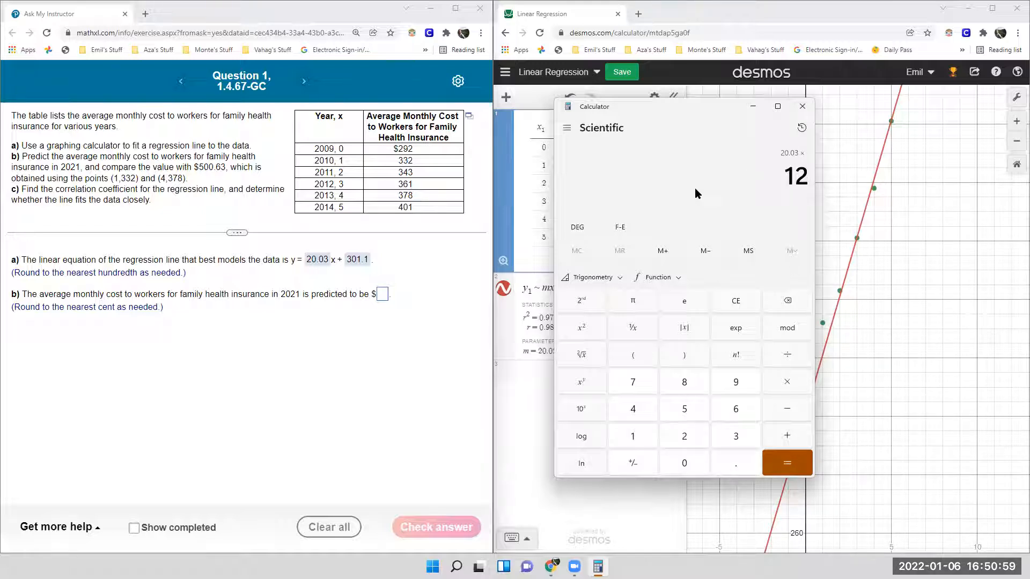
{"action": "type", "text": "+301.1"}
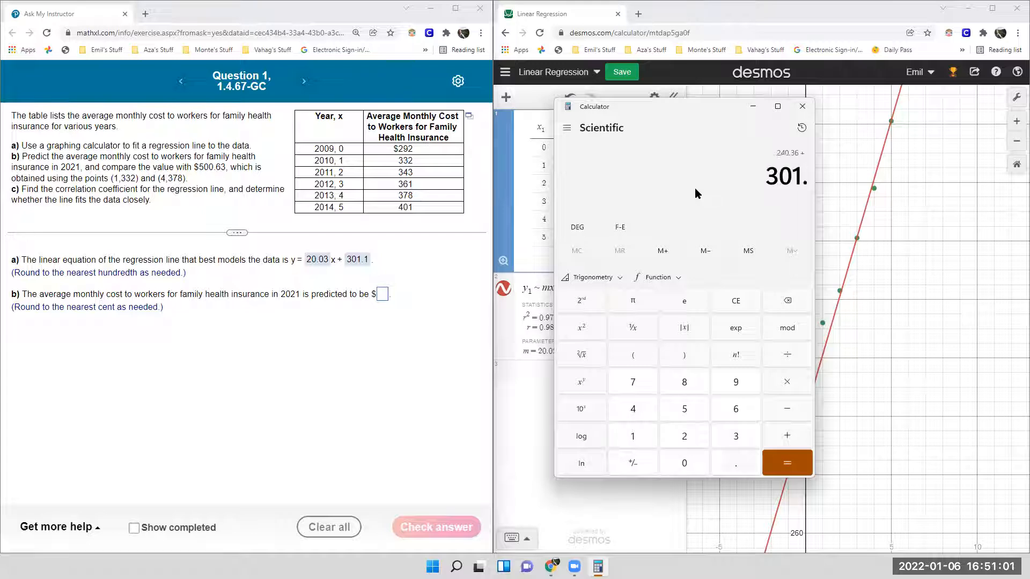
{"action": "key", "text": "Return"}
- Copy the calculated 541.46 into part b as the predicted 2021 cost and submit it for checking
{"action": "left_click_drag", "start_coordinate": [739, 172], "coordinate": [810, 167]}
{"action": "key", "text": "ctrl+c"}
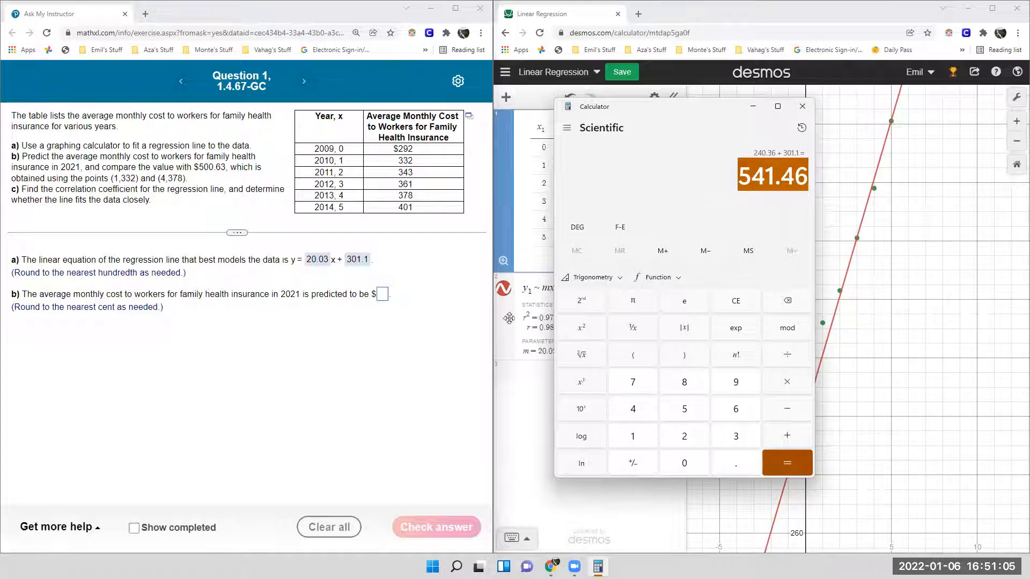
{"action": "left_click", "coordinate": [383, 295]}
{"action": "key", "text": "ctrl+v"}
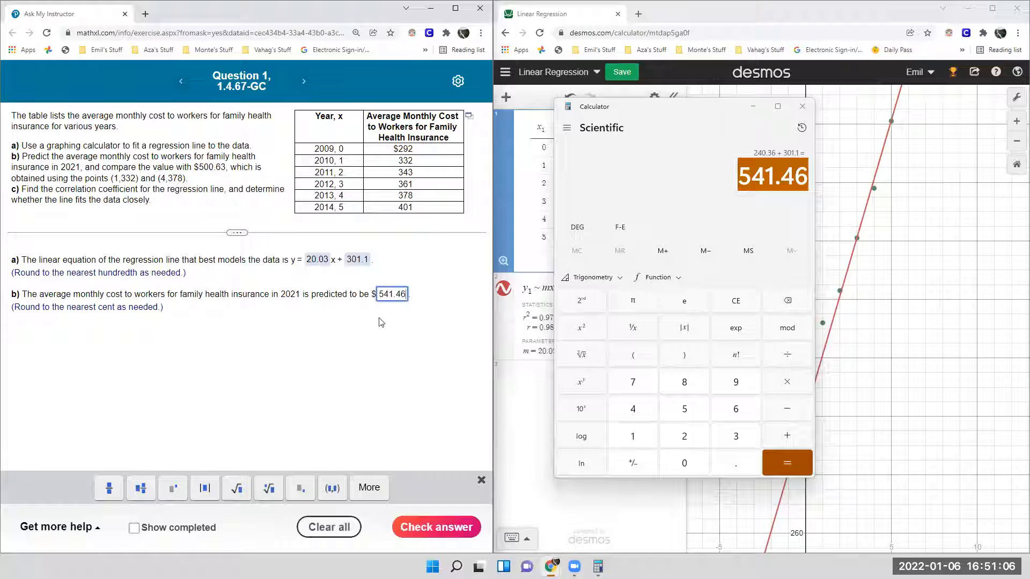
{"action": "left_click", "coordinate": [441, 526]}
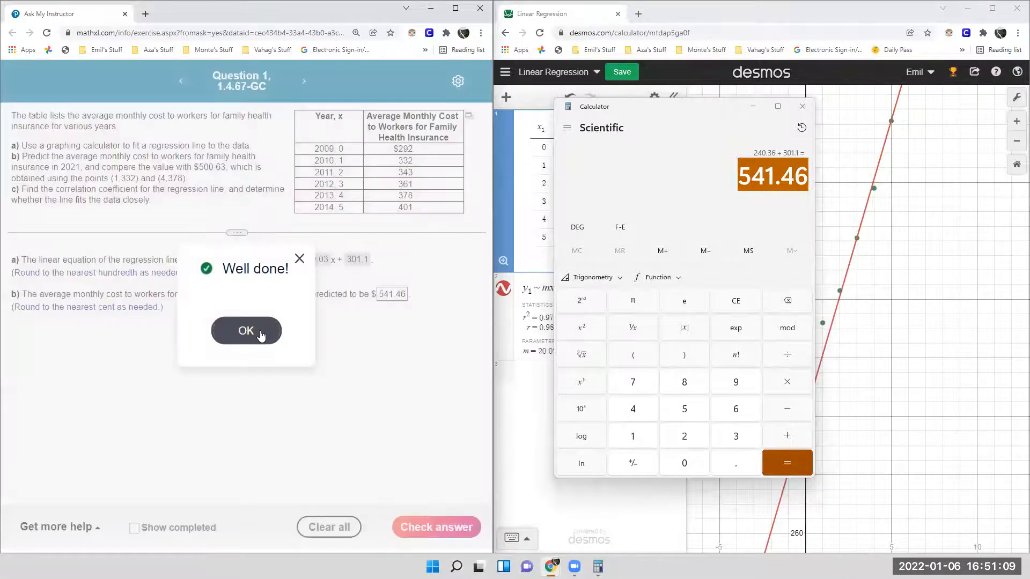
{"action": "left_click", "coordinate": [260, 333]}
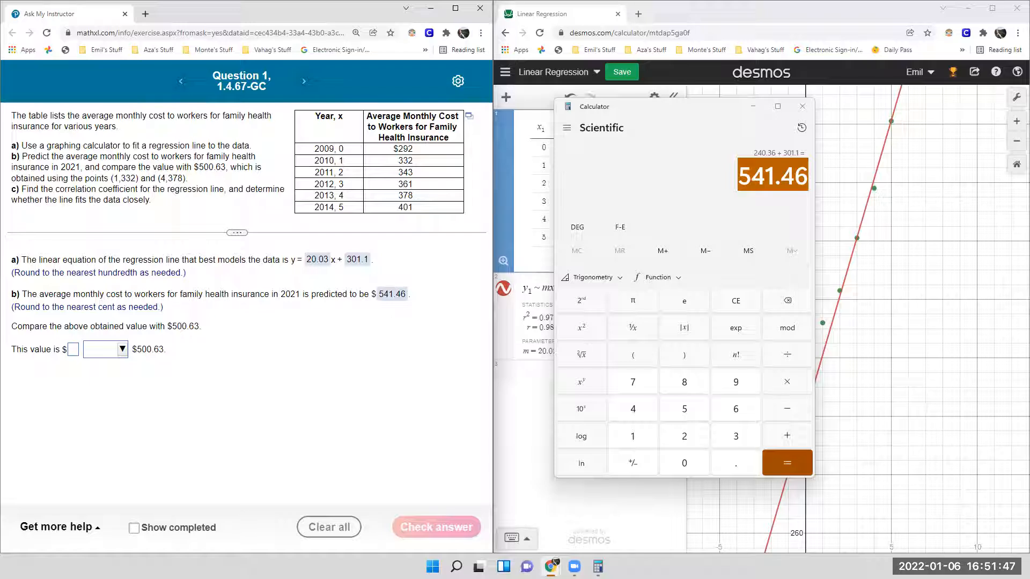
- Subtract 500.63 from the predicted cost in the calculator to get the difference for the comparison
{"action": "left_click", "coordinate": [709, 183]}
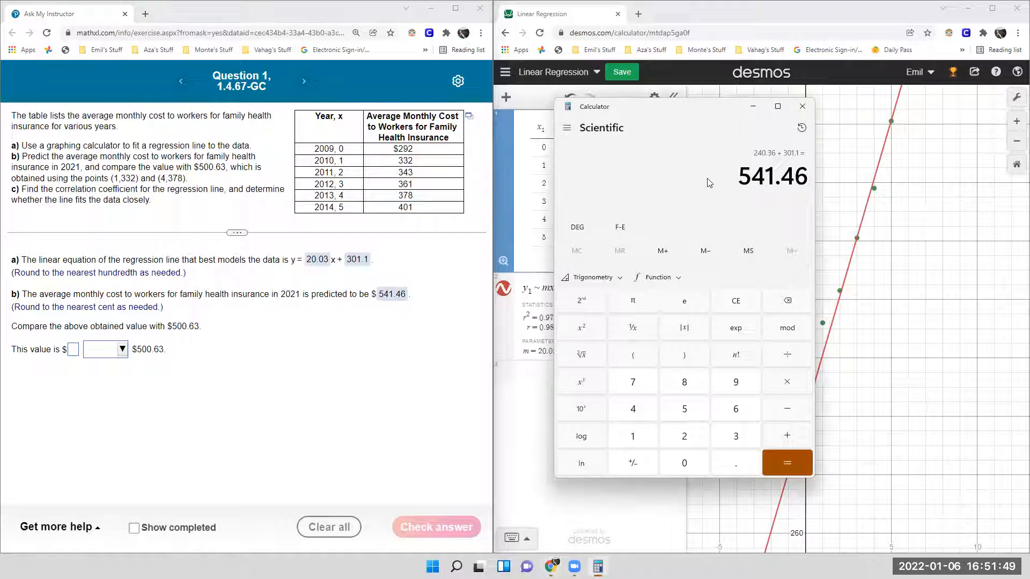
{"action": "type", "text": "- 500.63"}
{"action": "key", "text": "Return"}
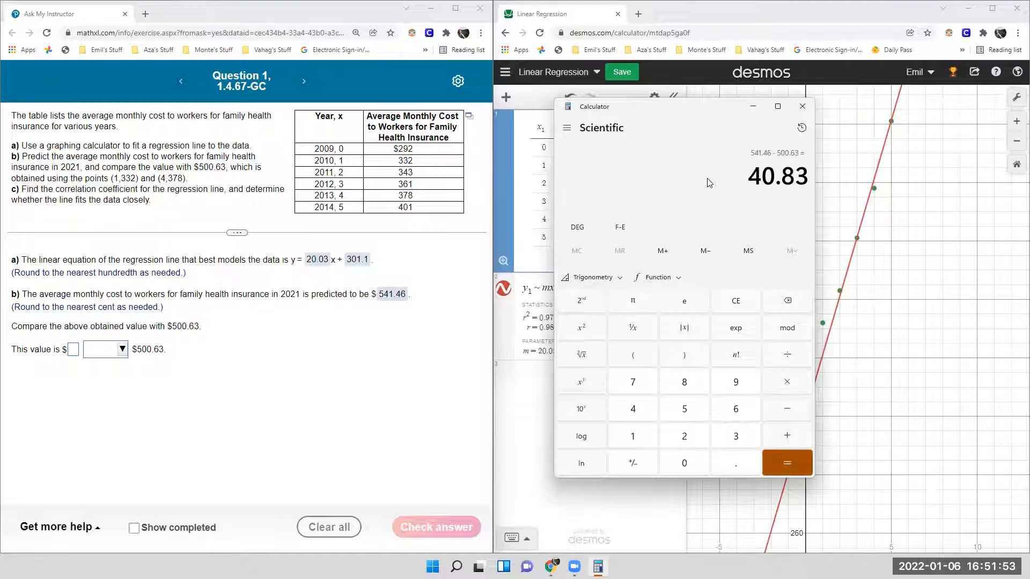
- Complete the part b comparison as $40.83 "more than" $500.63 and submit it for checking
{"action": "left_click", "coordinate": [72, 350]}
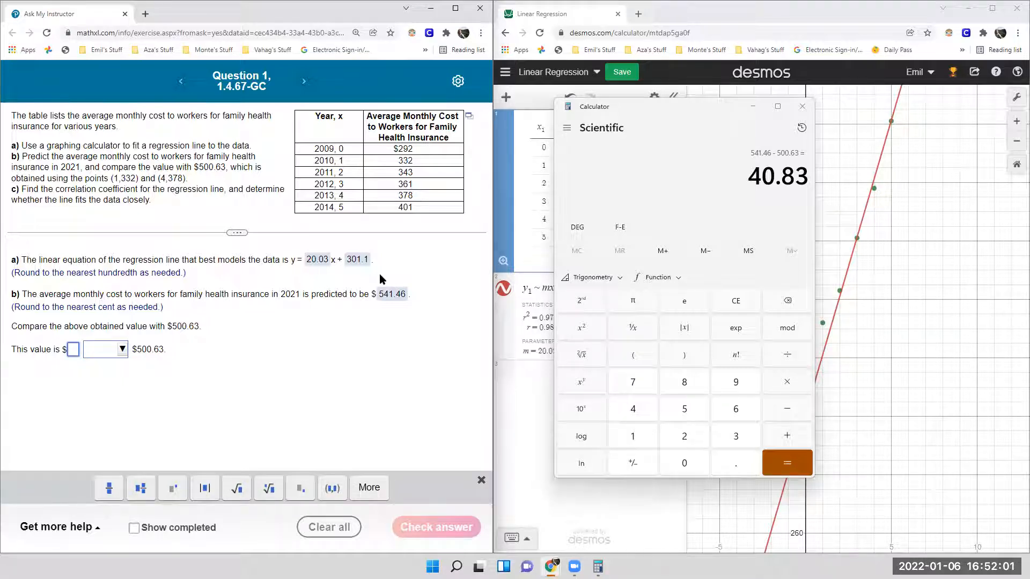
{"action": "left_click", "coordinate": [108, 351]}
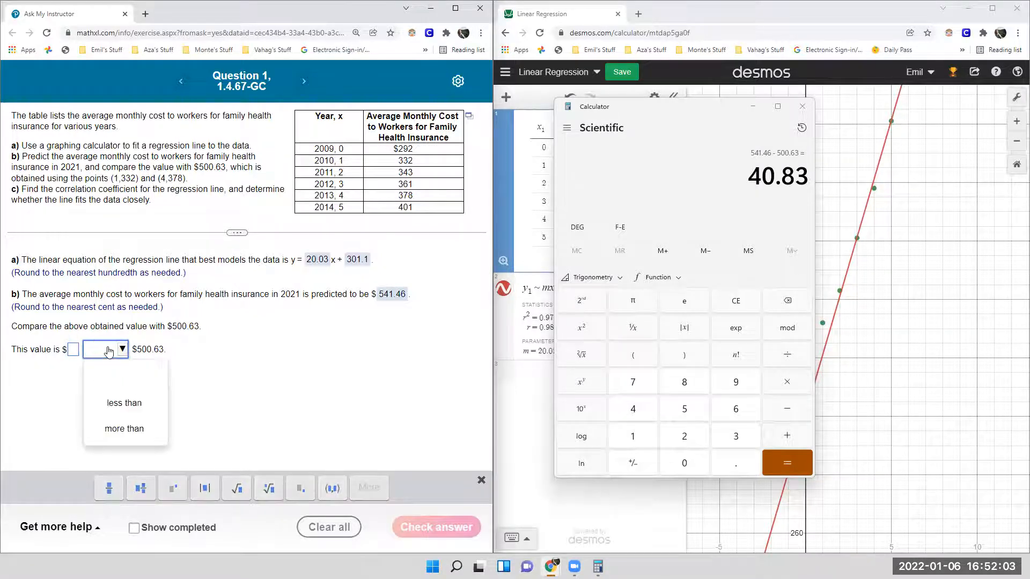
{"action": "left_click", "coordinate": [123, 427]}
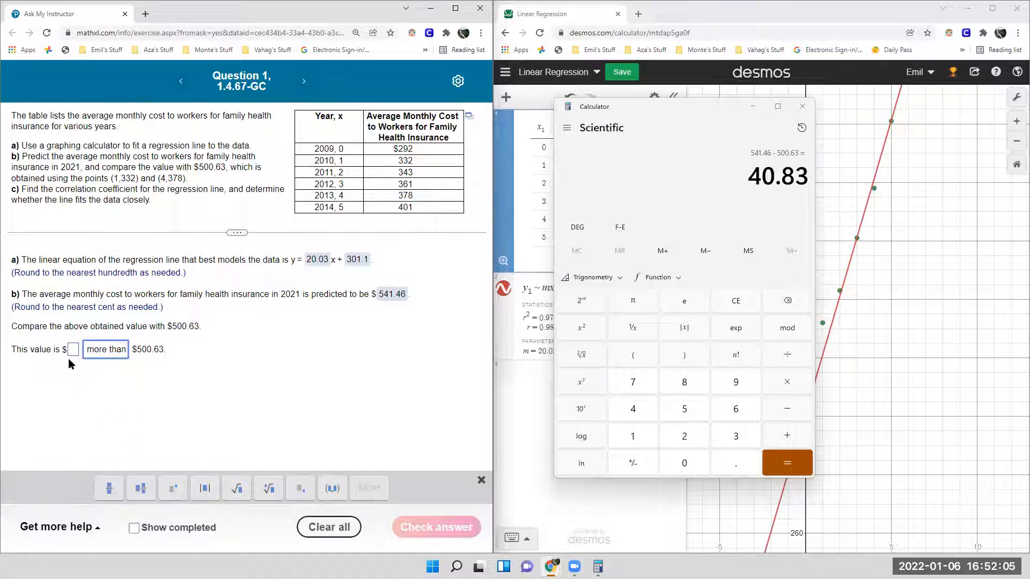
{"action": "left_click", "coordinate": [74, 354]}
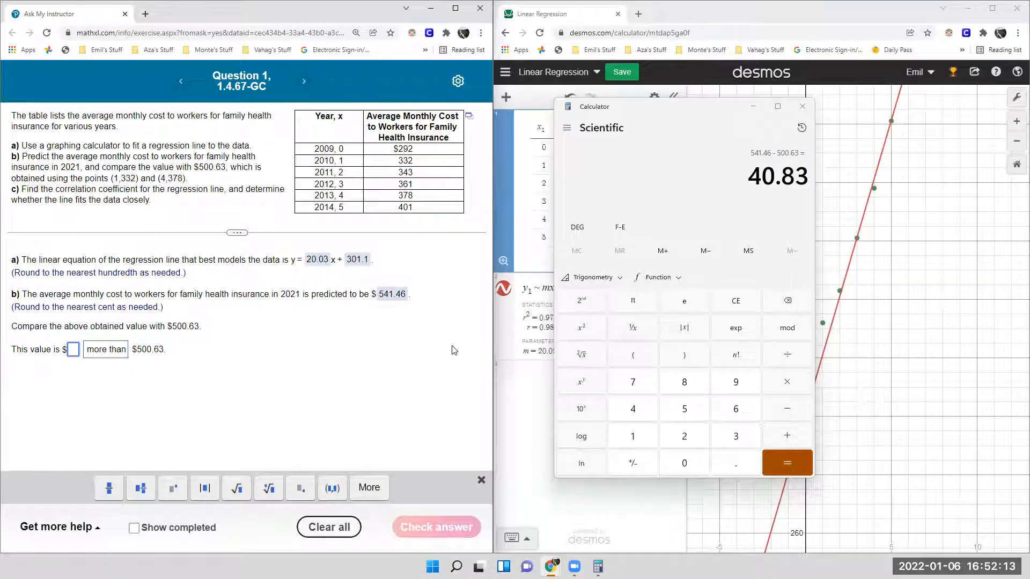
{"action": "type", "text": "40.83"}
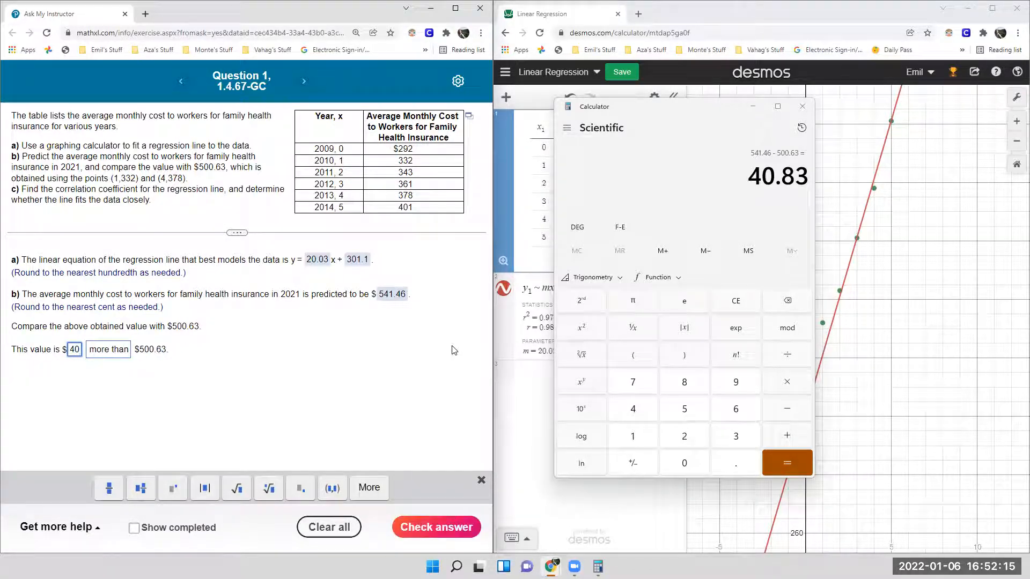
{"action": "left_click", "coordinate": [420, 526]}
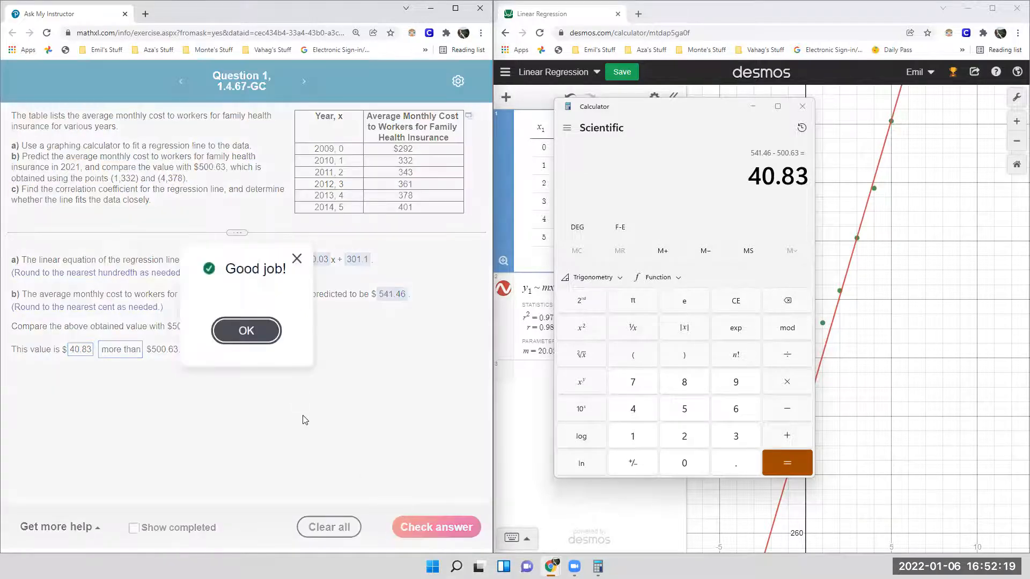
{"action": "left_click", "coordinate": [253, 329]}
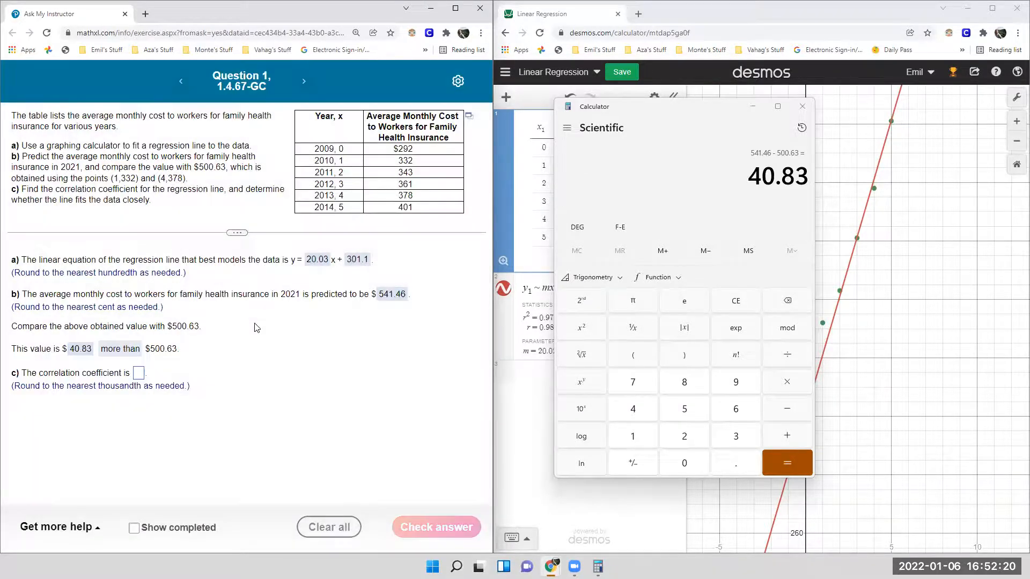
- Close the calculator, answer part c with Desmos's correlation coefficient, 0.985, and submit it for checking
{"action": "left_click", "coordinate": [138, 373]}
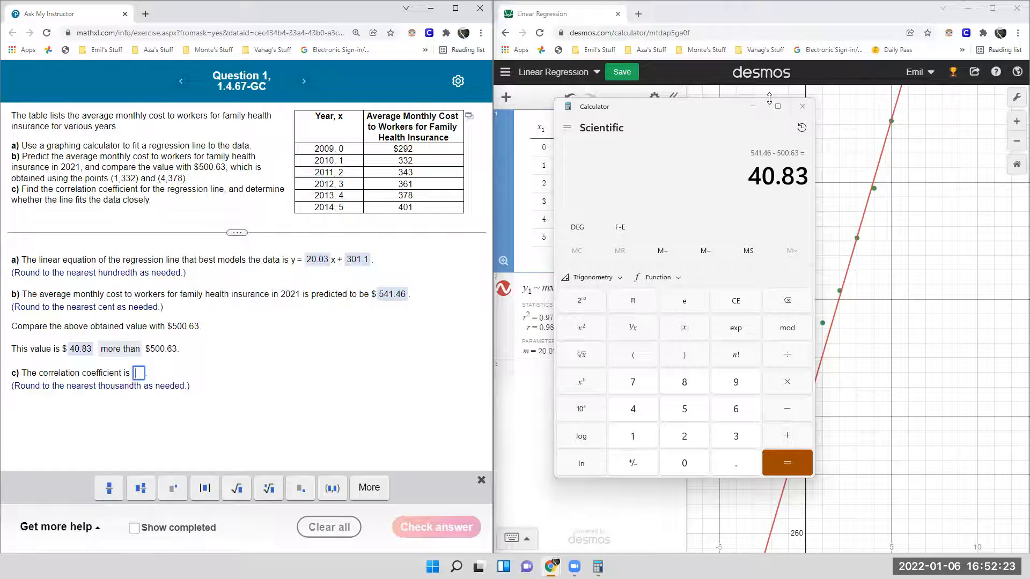
{"action": "left_click", "coordinate": [802, 106]}
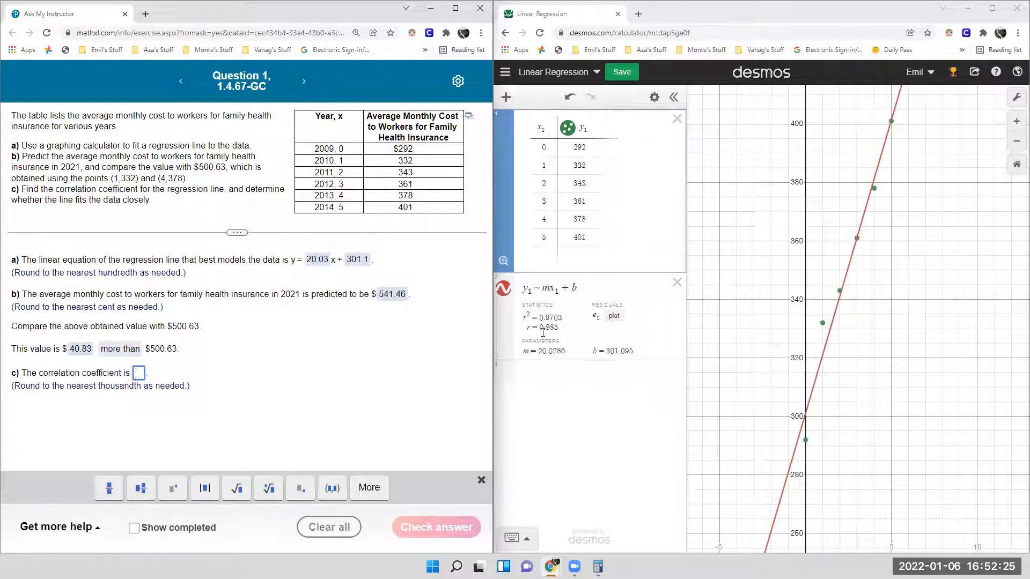
{"action": "left_click", "coordinate": [140, 372]}
{"action": "type", "text": "0.985"}
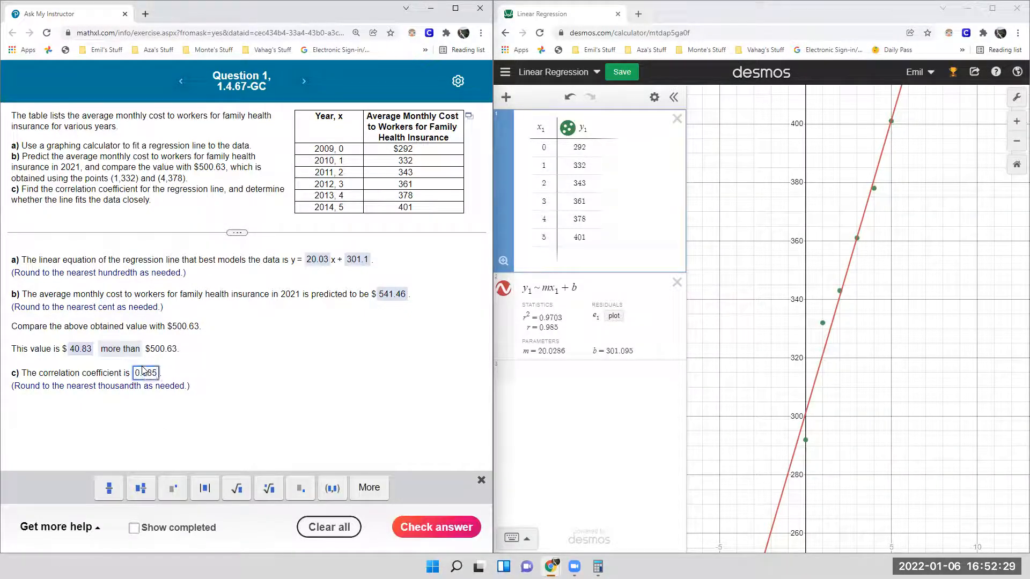
{"action": "left_click", "coordinate": [456, 527]}
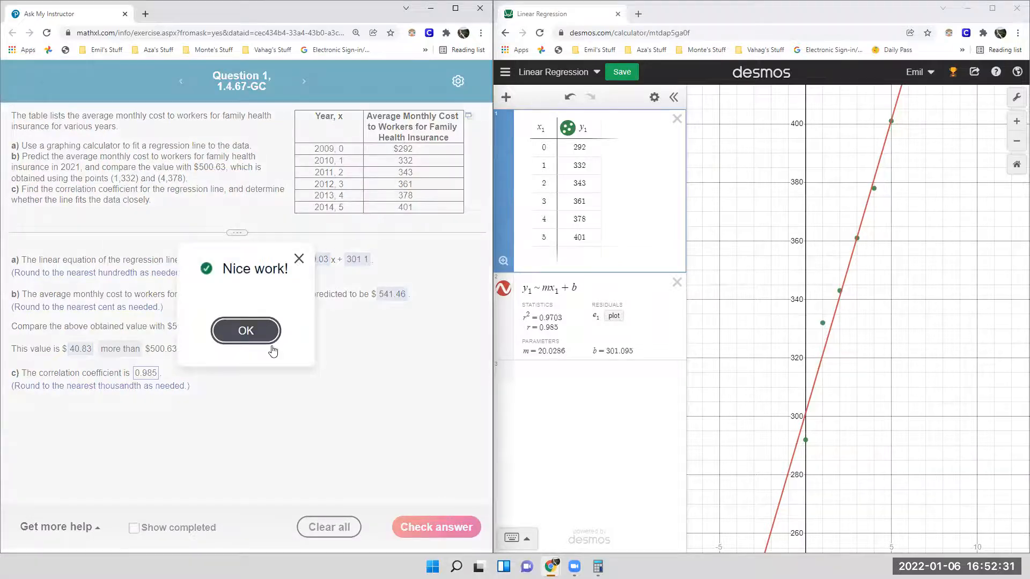
{"action": "left_click", "coordinate": [256, 328]}
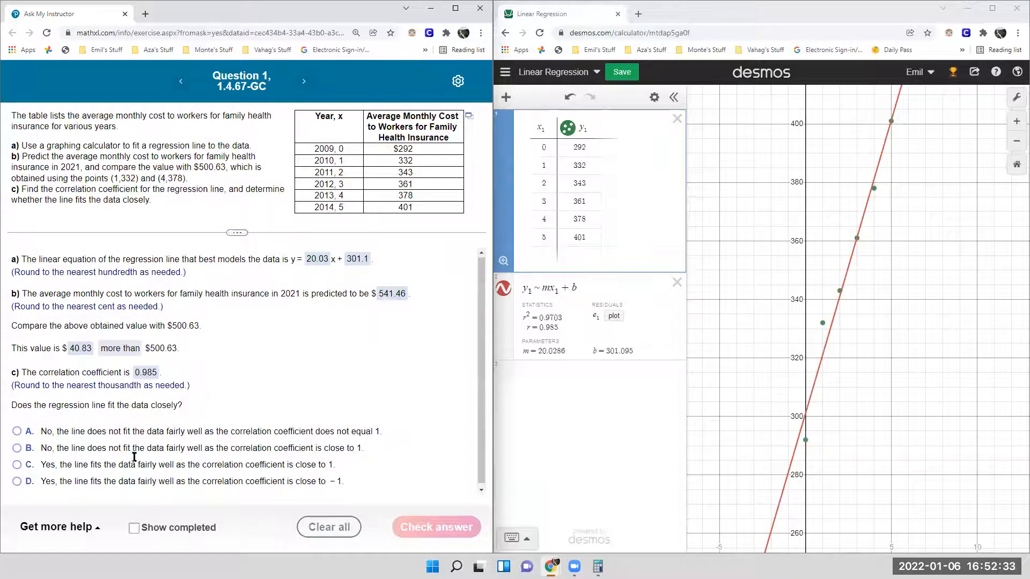
- Answer that the line fits the data fairly well because the correlation coefficient is close to 1 (choice C), and submit it
{"action": "right_click", "coordinate": [29, 481]}
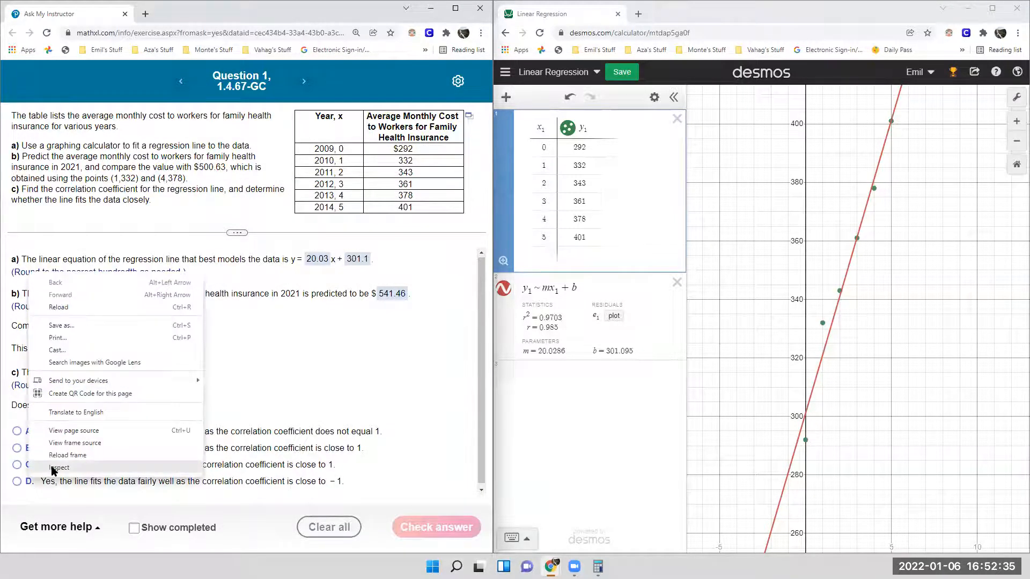
{"action": "left_click", "coordinate": [259, 467]}
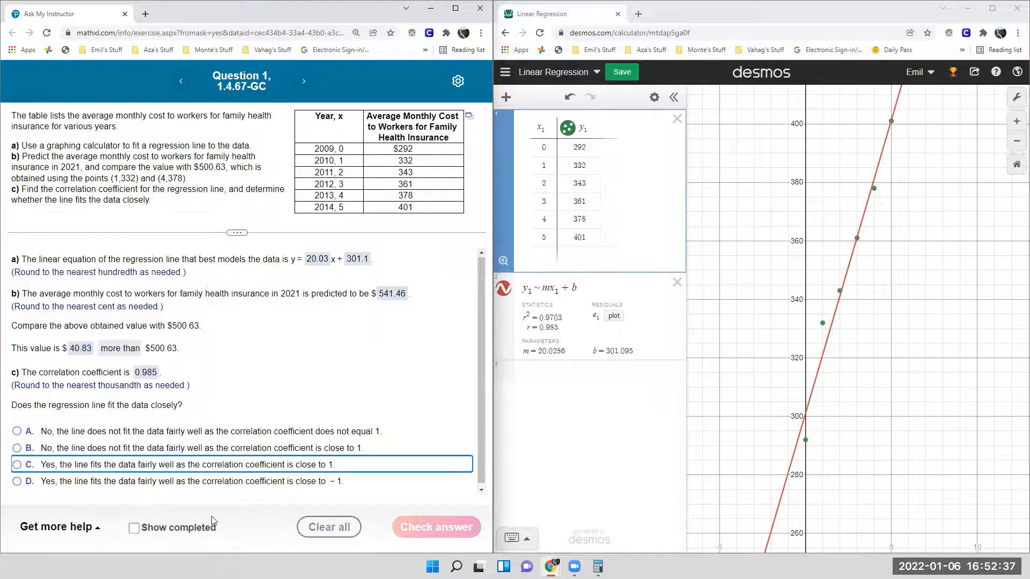
{"action": "left_click", "coordinate": [31, 468]}
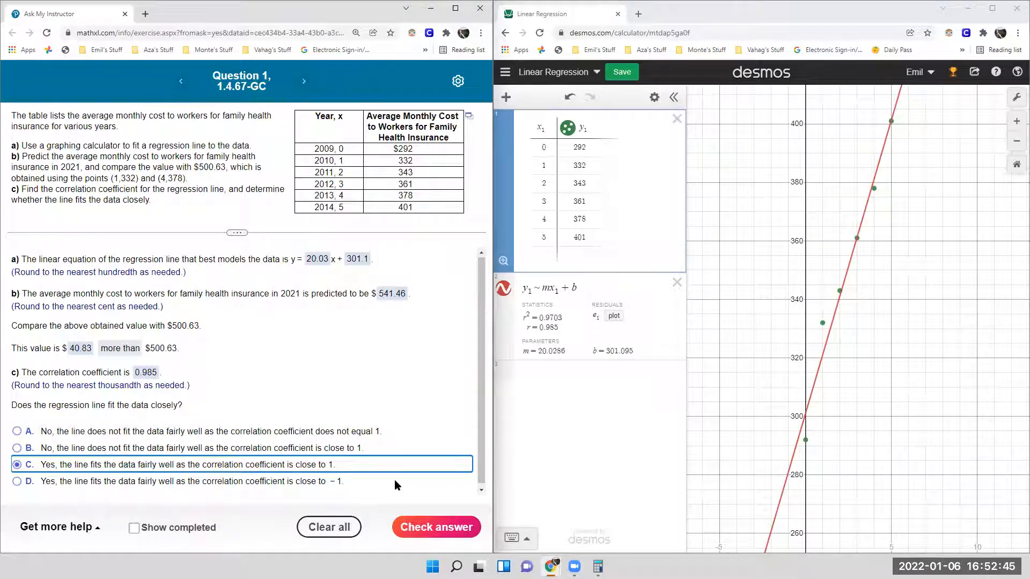
{"action": "left_click", "coordinate": [427, 523]}
{"action": "left_click", "coordinate": [255, 330]}
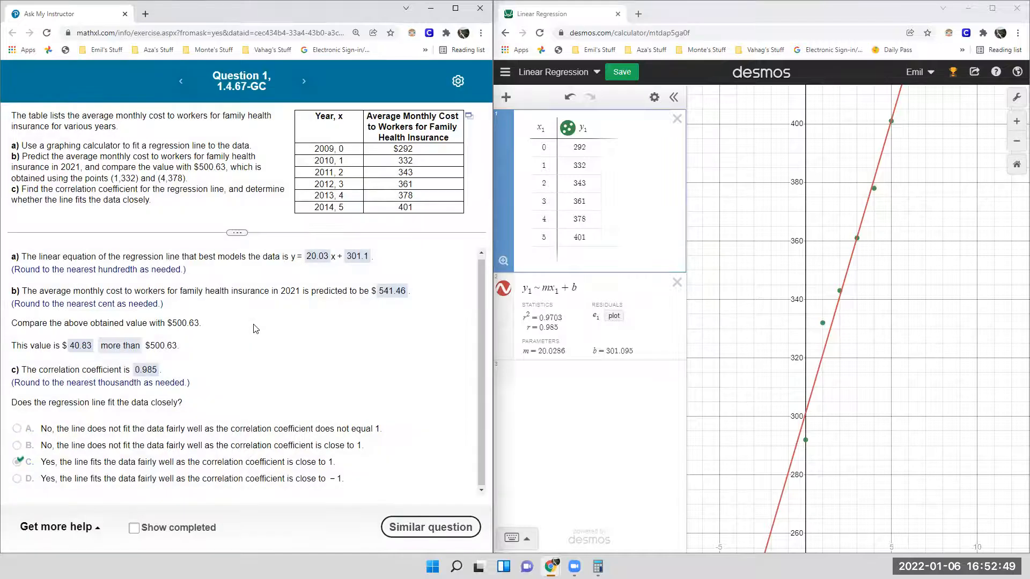